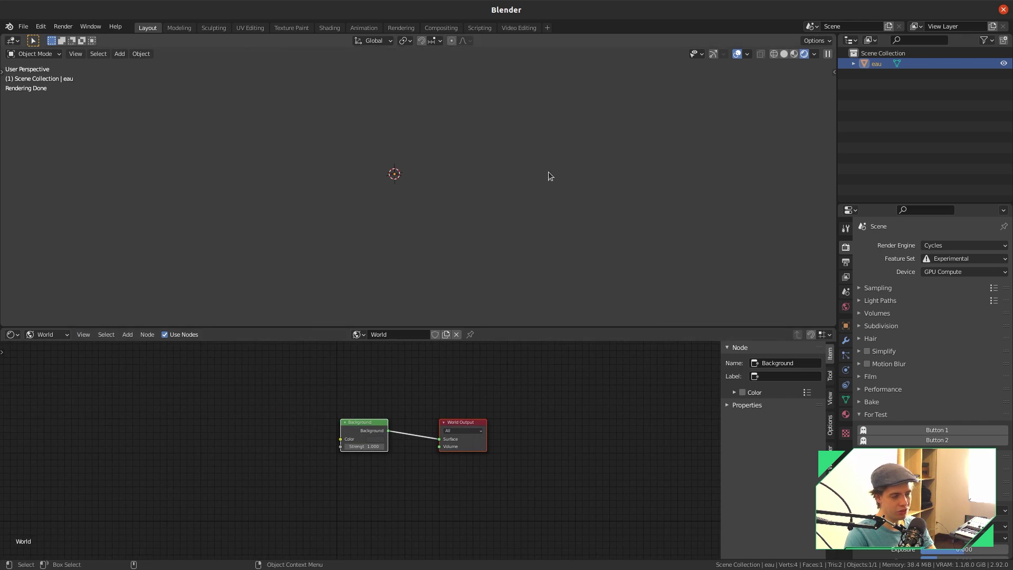
- Add an Environment Texture with Mapping and Texture Coordinate nodes to the world Background, and space them away from it
{"action": "scroll", "coordinate": [468, 502], "scroll_direction": "up", "scroll_amount": 2}
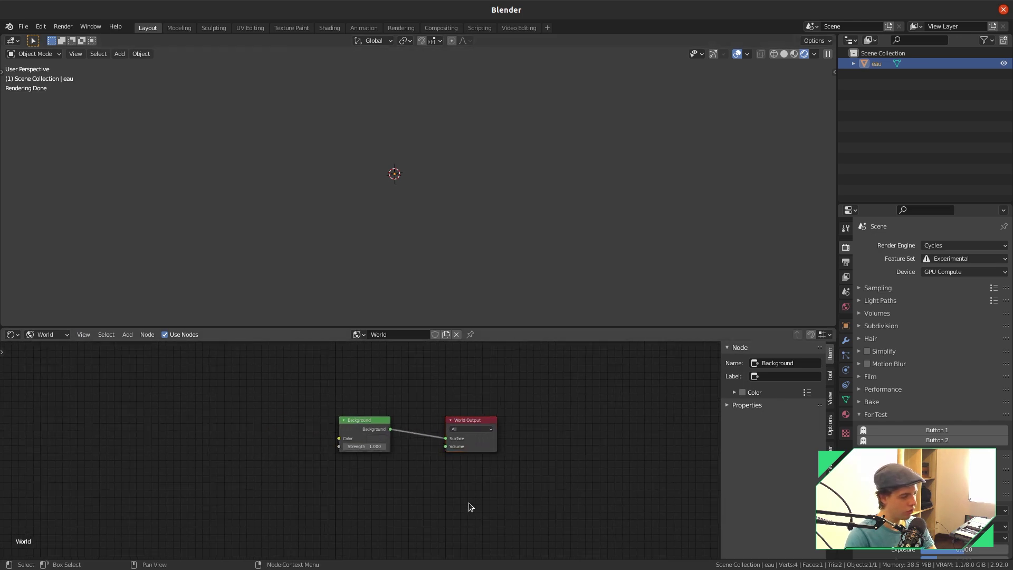
{"action": "key", "text": "ctrl+t"}
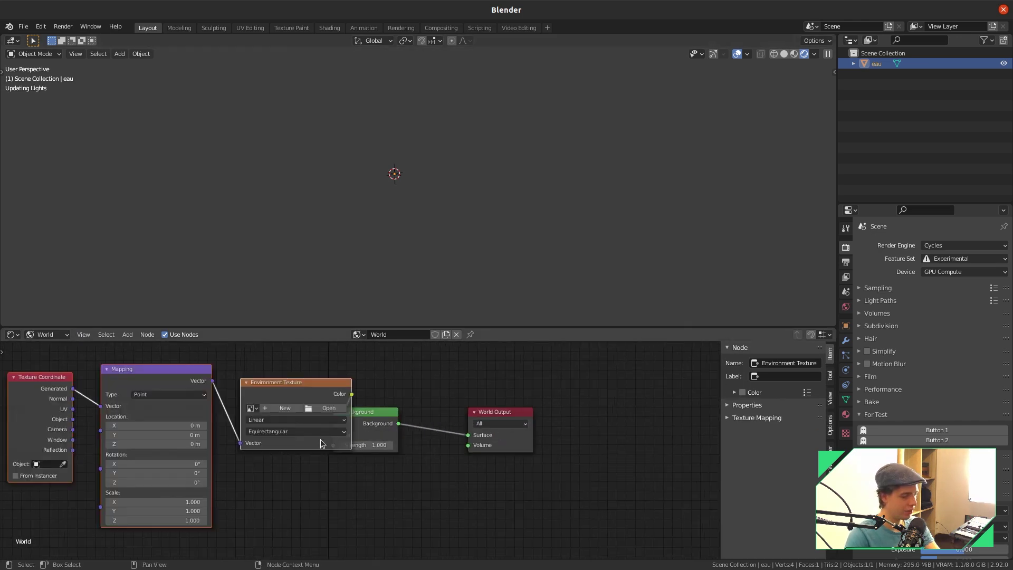
{"action": "left_click_drag", "start_coordinate": [321, 443], "coordinate": [217, 443]}
{"action": "left_click", "coordinate": [244, 498]}
{"action": "middle_click_drag", "start_coordinate": [245, 497], "coordinate": [347, 504]}
- Load beach-clouds-island-165488.jpg into the Environment Texture, browsing the HDRI folder as thumbnails
{"action": "left_click", "coordinate": [323, 413]}
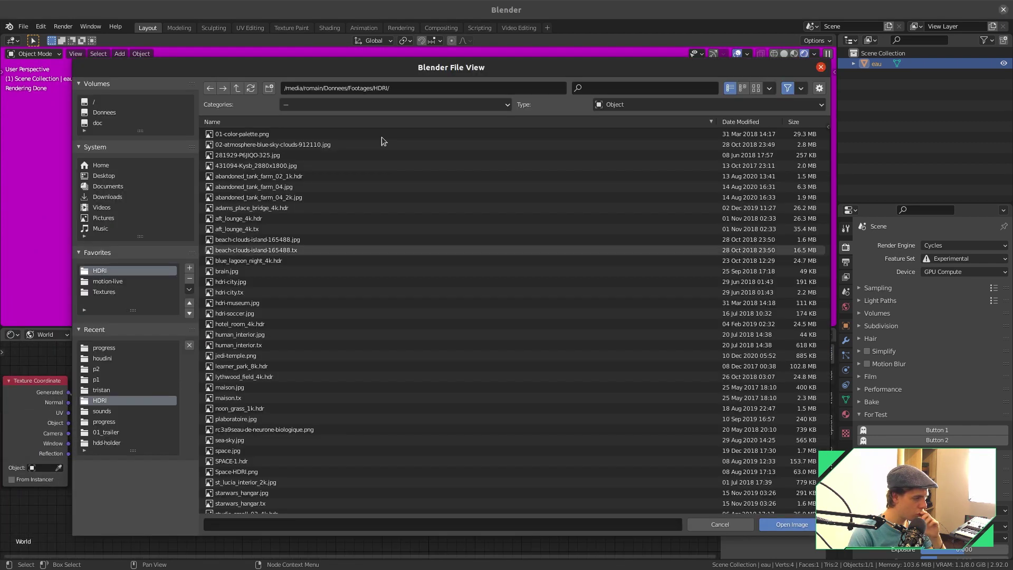
{"action": "left_click", "coordinate": [756, 89]}
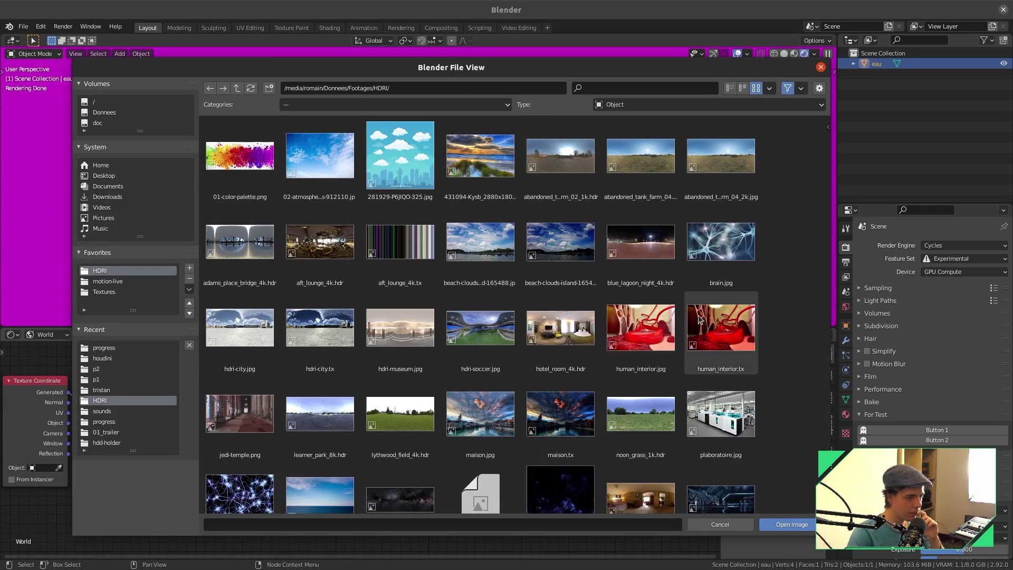
{"action": "left_click", "coordinate": [480, 243]}
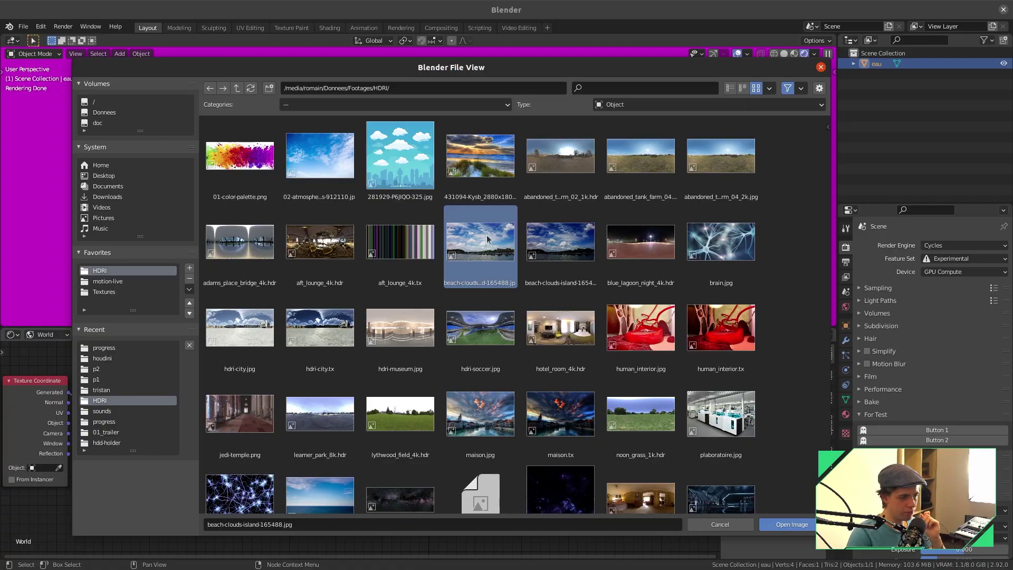
{"action": "left_click", "coordinate": [775, 525]}
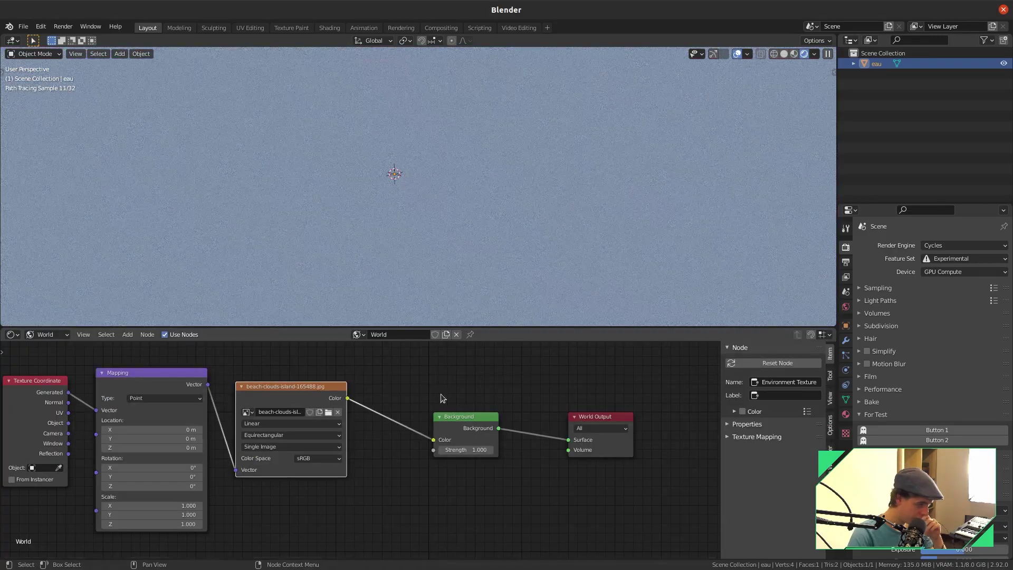
- Set the world Background strength to 2
{"action": "mouse_move", "coordinate": [452, 223]}
{"action": "middle_mouse_down"}
{"action": "mouse_move", "coordinate": [458, 192]}
{"action": "mouse_move", "coordinate": [460, 204]}
{"action": "mouse_move", "coordinate": [447, 208]}
{"action": "middle_mouse_up"}
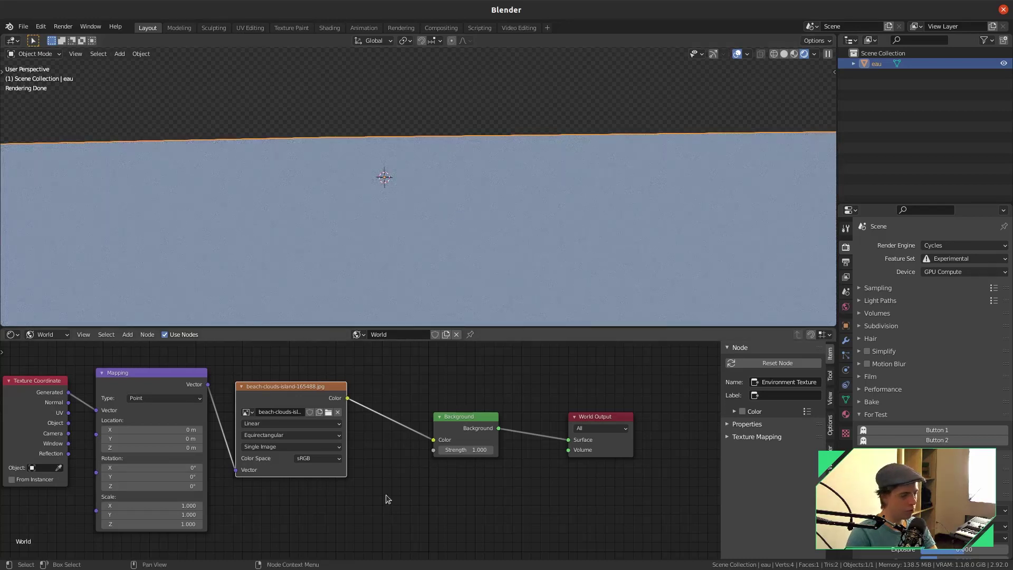
{"action": "left_click", "coordinate": [466, 449]}
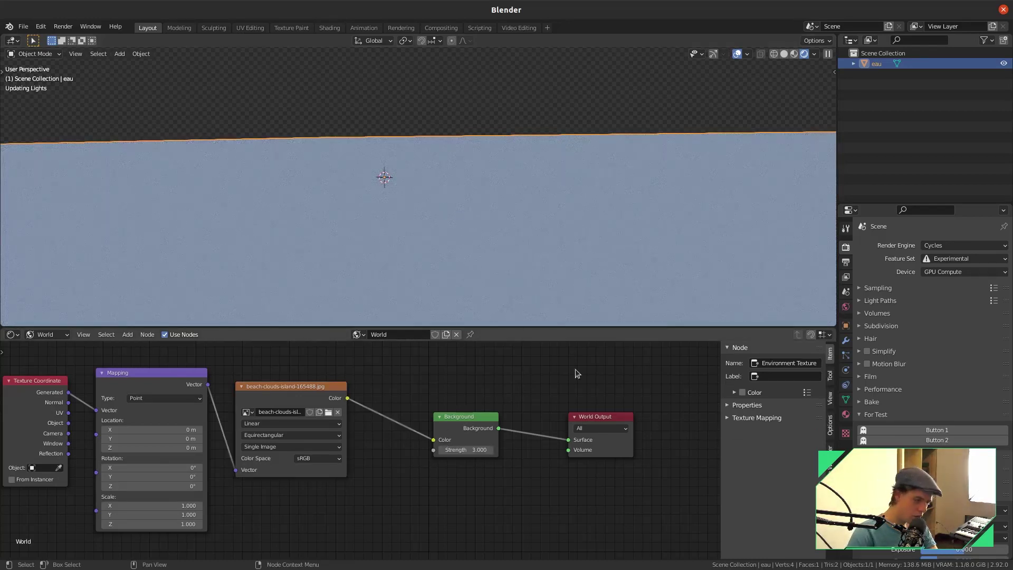
{"action": "left_click", "coordinate": [458, 450]}
{"action": "type", "text": "2"}
{"action": "key", "text": "Return"}
- Add a Sun light, place it above the water plane beside the 3D cursor, and tilt it
{"action": "key", "text": "shift+a"}
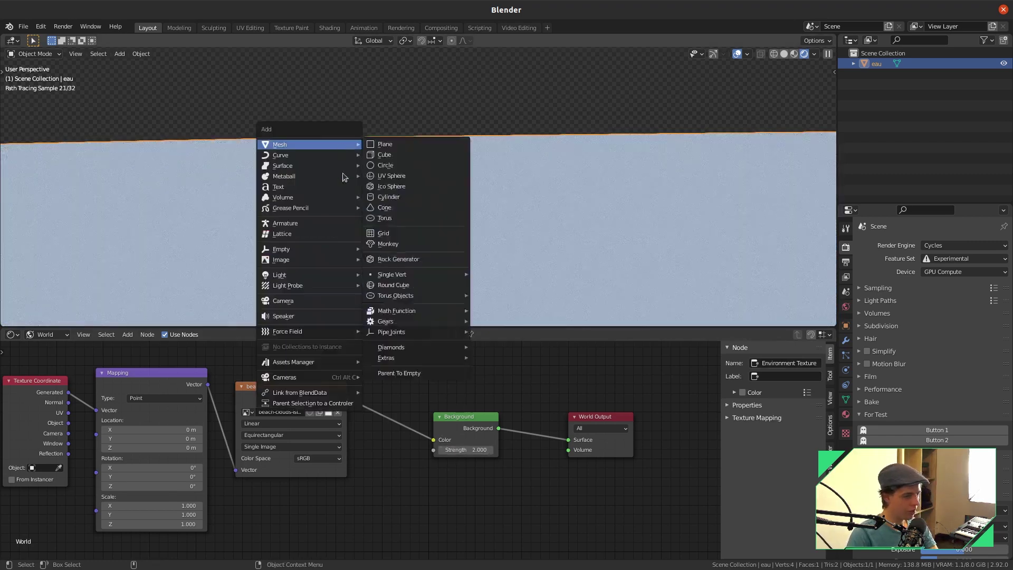
{"action": "mouse_move", "coordinate": [338, 275]}
{"action": "left_click", "coordinate": [401, 285]}
{"action": "key", "text": "g"}
{"action": "left_click", "coordinate": [531, 188]}
{"action": "key", "text": "r"}
{"action": "left_click", "coordinate": [529, 275]}
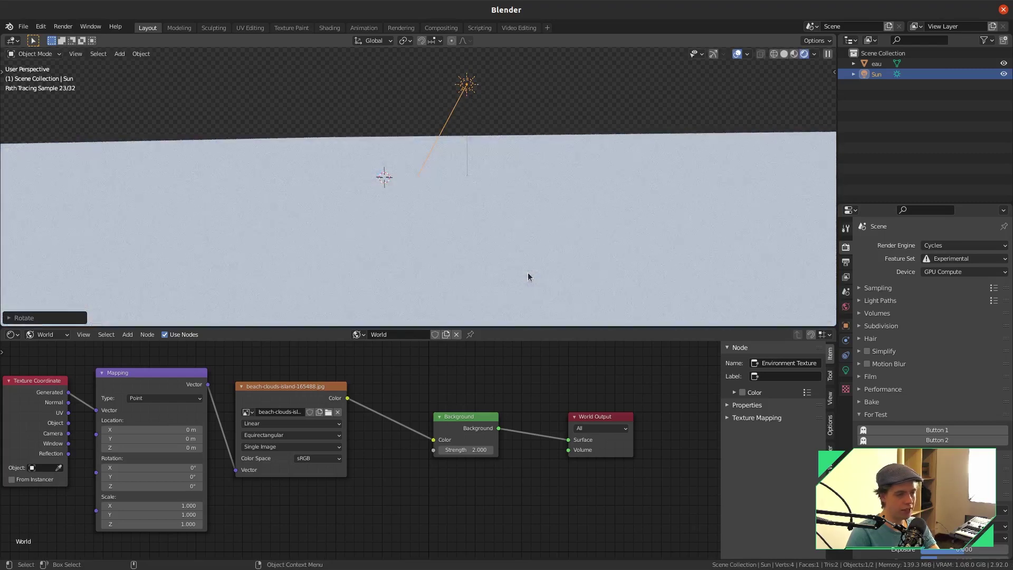
- Set the Sun light's strength to 4
{"action": "left_click", "coordinate": [846, 370]}
{"action": "left_click", "coordinate": [944, 313]}
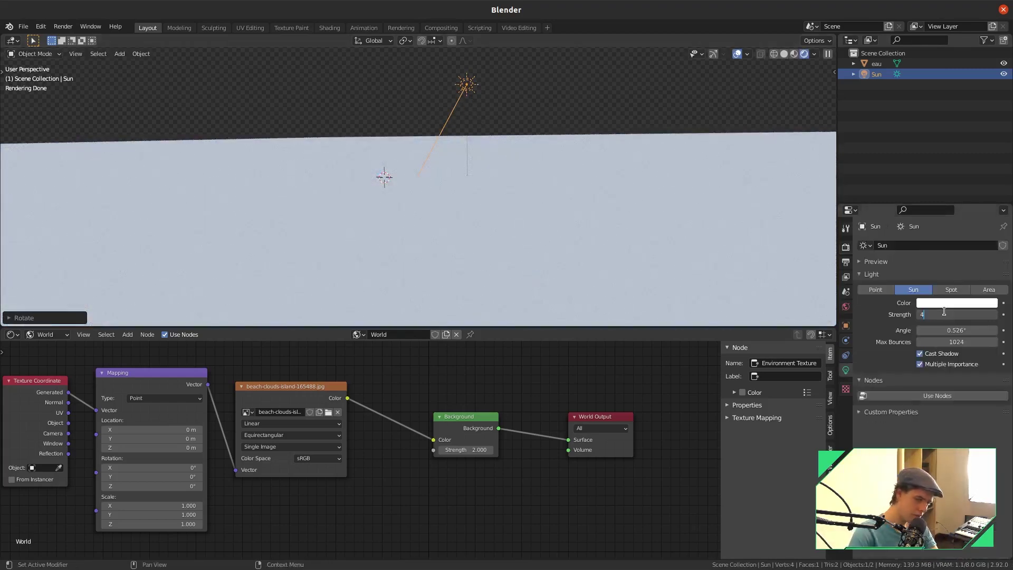
{"action": "key", "text": "Return"}
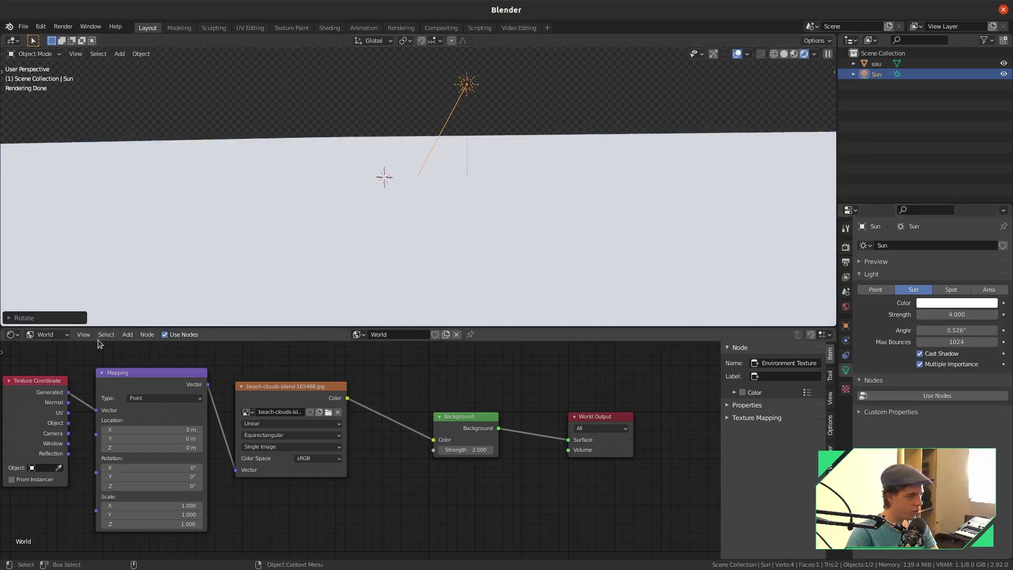
- Switch the node editor to object shaders and create a material named sh_water on the eau plane
{"action": "left_click", "coordinate": [61, 336]}
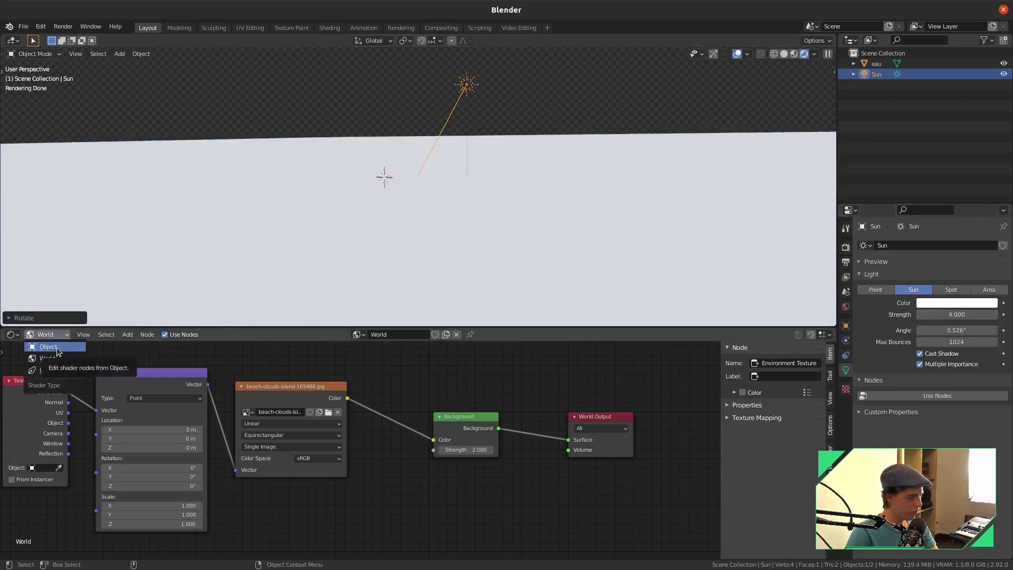
{"action": "left_click", "coordinate": [48, 347]}
{"action": "left_click", "coordinate": [404, 267]}
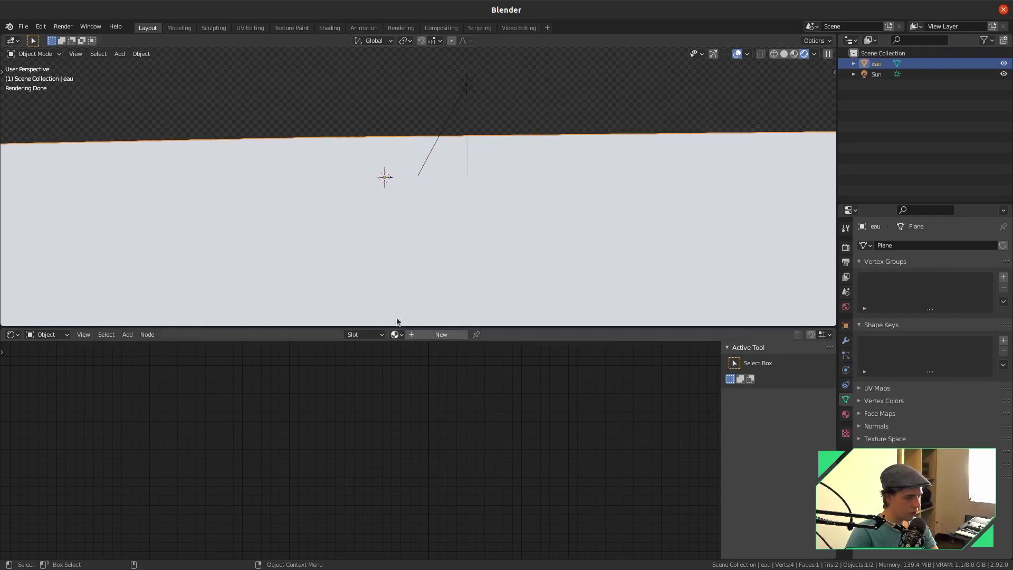
{"action": "left_click", "coordinate": [434, 336]}
{"action": "type", "text": "sh_water"}
{"action": "key", "text": "Return"}
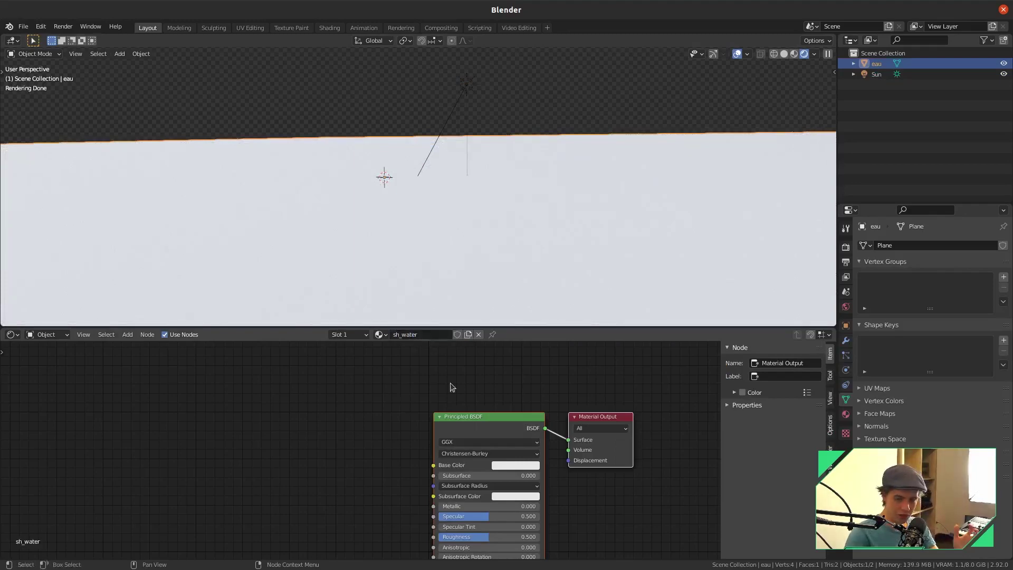
- Set the water shader's Base Color to black and its Specular to about 0.291
{"action": "middle_click_drag", "start_coordinate": [422, 454], "coordinate": [380, 436]}
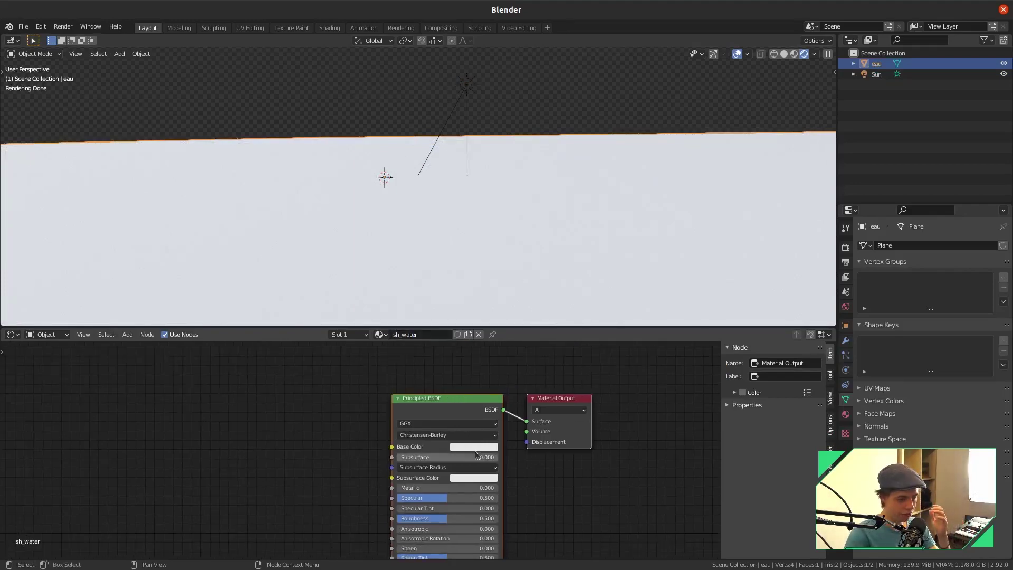
{"action": "left_click", "coordinate": [474, 447]}
{"action": "left_click_drag", "start_coordinate": [531, 354], "coordinate": [530, 383]}
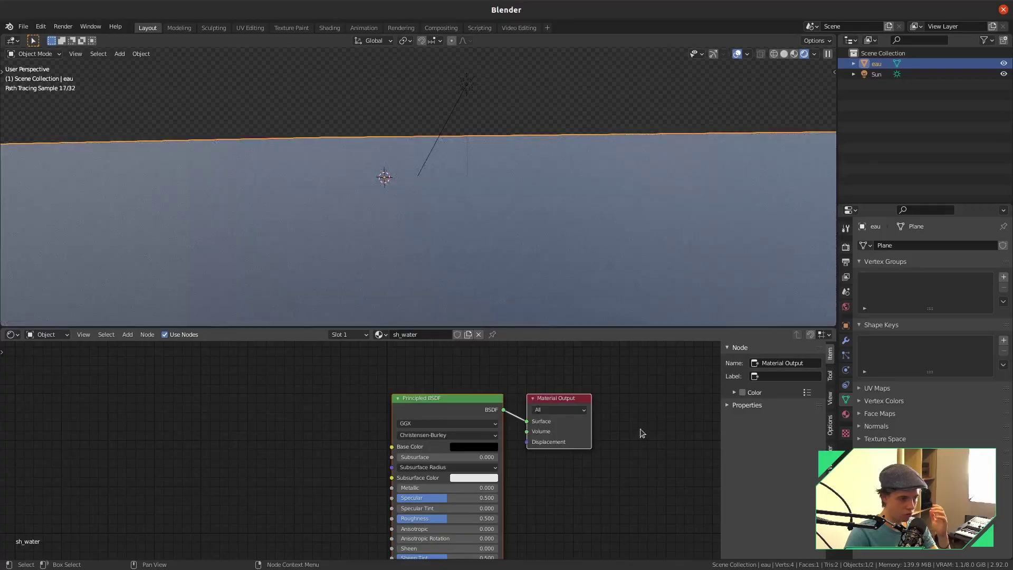
{"action": "scroll", "coordinate": [606, 420], "scroll_direction": "down", "scroll_amount": 3, "text": "shift"}
{"action": "left_click_drag", "start_coordinate": [462, 449], "coordinate": [425, 448]}
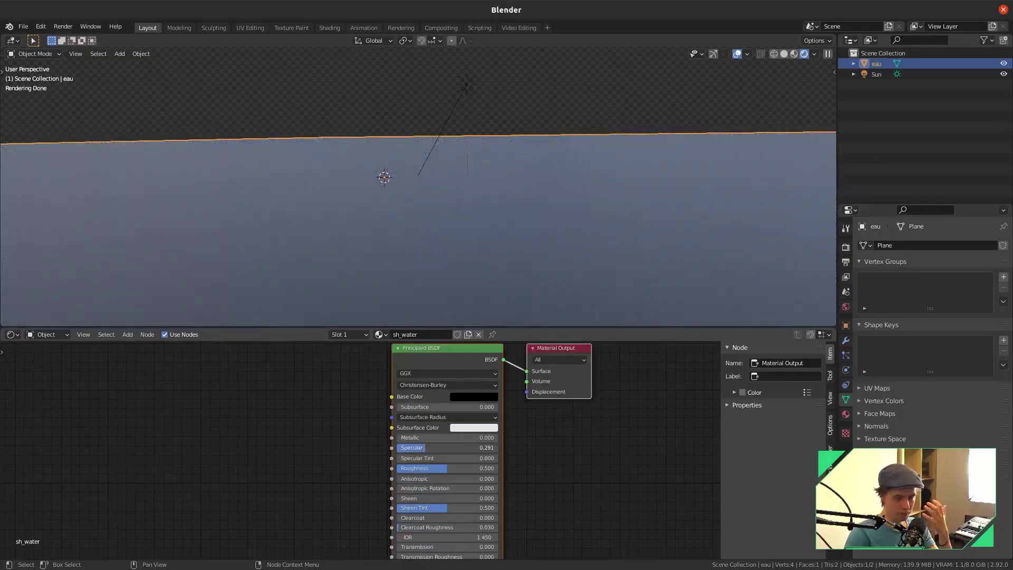
- Lower the water shader's Roughness to about 0.045 for sharp sky reflections
{"action": "mouse_move", "coordinate": [552, 202]}
{"action": "middle_mouse_down"}
{"action": "mouse_move", "coordinate": [521, 230]}
{"action": "mouse_move", "coordinate": [372, 204]}
{"action": "mouse_move", "coordinate": [249, 201]}
{"action": "mouse_move", "coordinate": [414, 229]}
{"action": "mouse_move", "coordinate": [489, 212]}
{"action": "middle_mouse_up"}
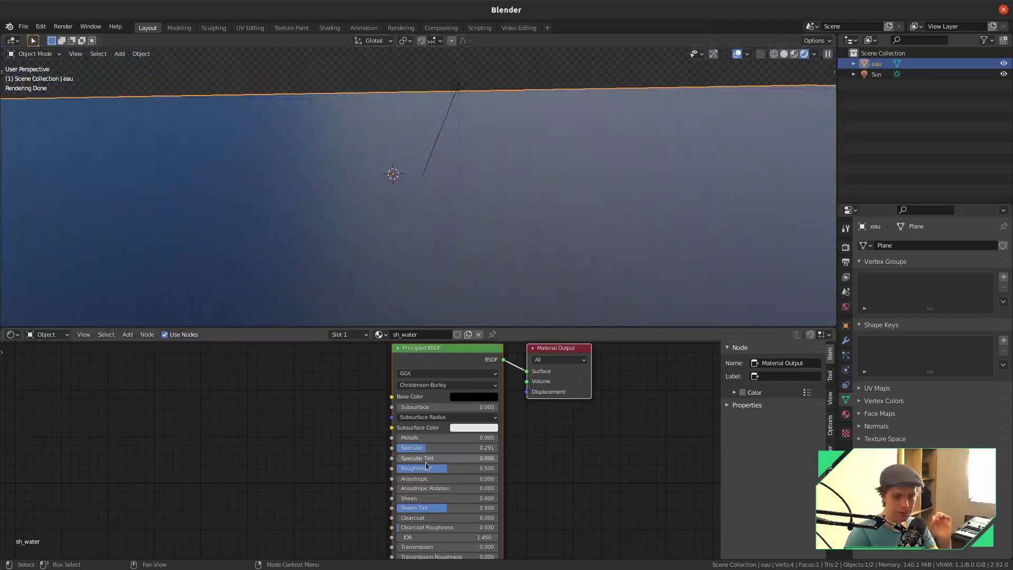
{"action": "left_click_drag", "start_coordinate": [454, 469], "coordinate": [410, 468]}
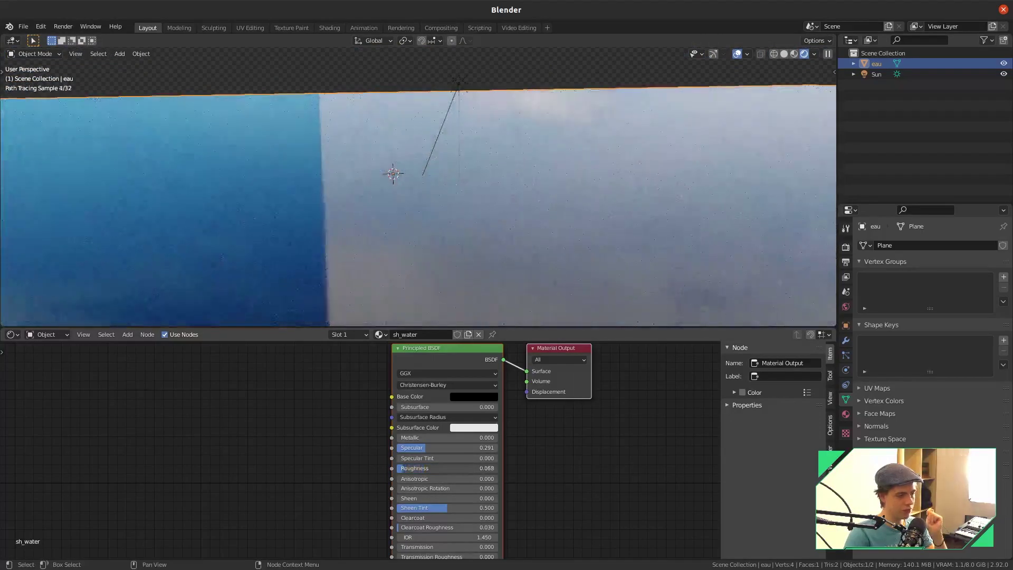
{"action": "mouse_move", "coordinate": [574, 282]}
{"action": "middle_mouse_down"}
{"action": "mouse_move", "coordinate": [498, 226]}
{"action": "mouse_move", "coordinate": [589, 239]}
{"action": "middle_mouse_up"}
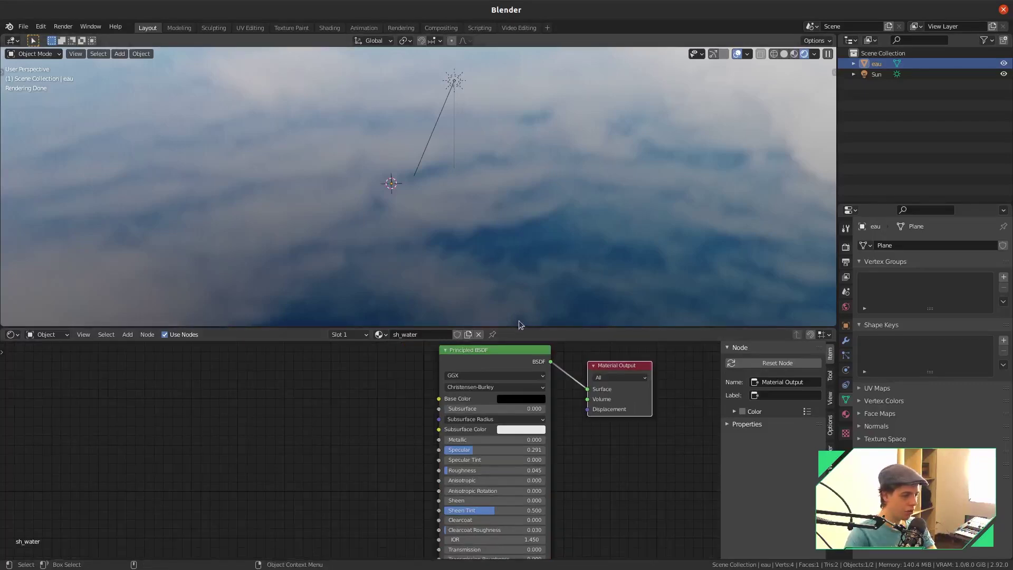
- Enlarge the node editor and add a Noise Texture node beside the Principled BSDF
{"action": "left_click_drag", "start_coordinate": [520, 326], "coordinate": [520, 253]}
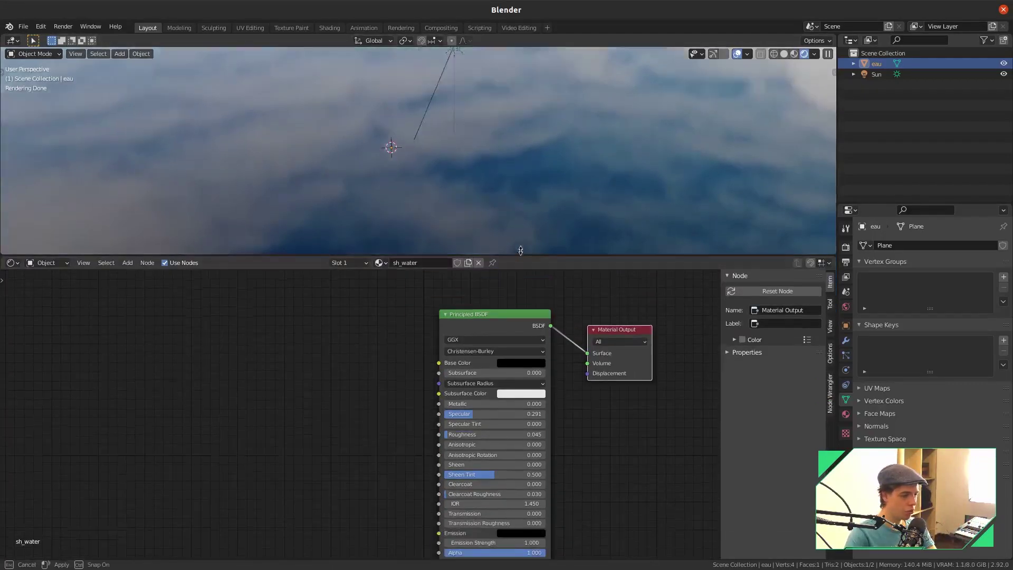
{"action": "middle_click_drag", "start_coordinate": [378, 406], "coordinate": [409, 346]}
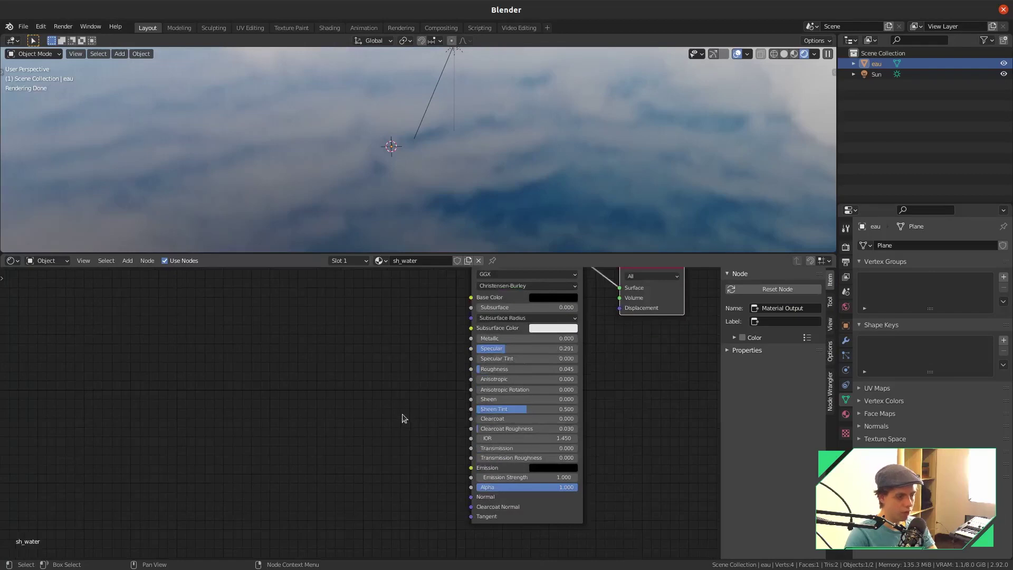
{"action": "left_click", "coordinate": [369, 425]}
{"action": "key", "text": "shift+a"}
{"action": "type", "text": "noi"}
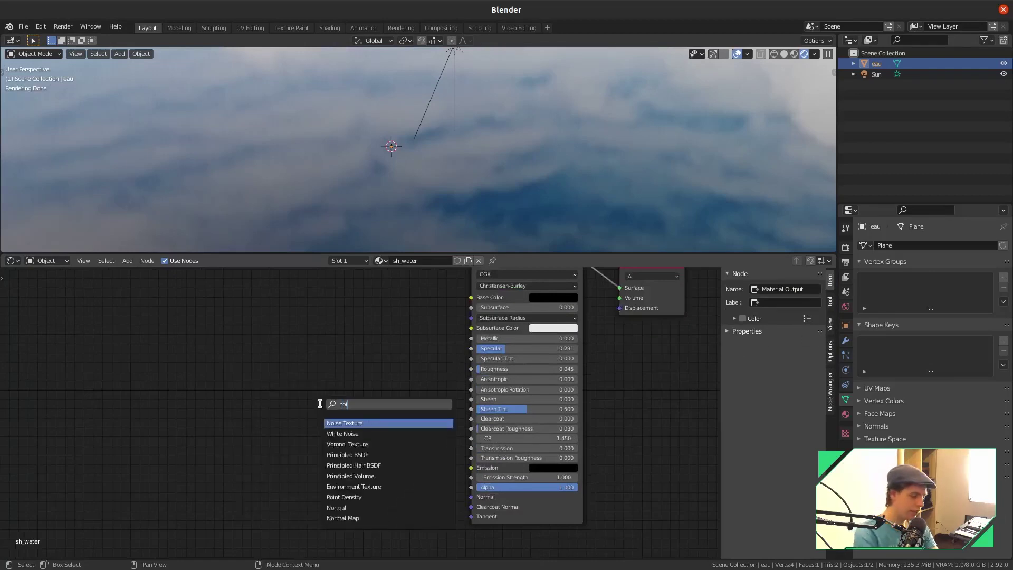
{"action": "key", "text": "Return"}
{"action": "left_click", "coordinate": [322, 400]}
- Apply the water plane's scale, shift the Noise Texture node away from the shader, and preview its Fac output on the plane
{"action": "key", "text": "ctrl+a"}
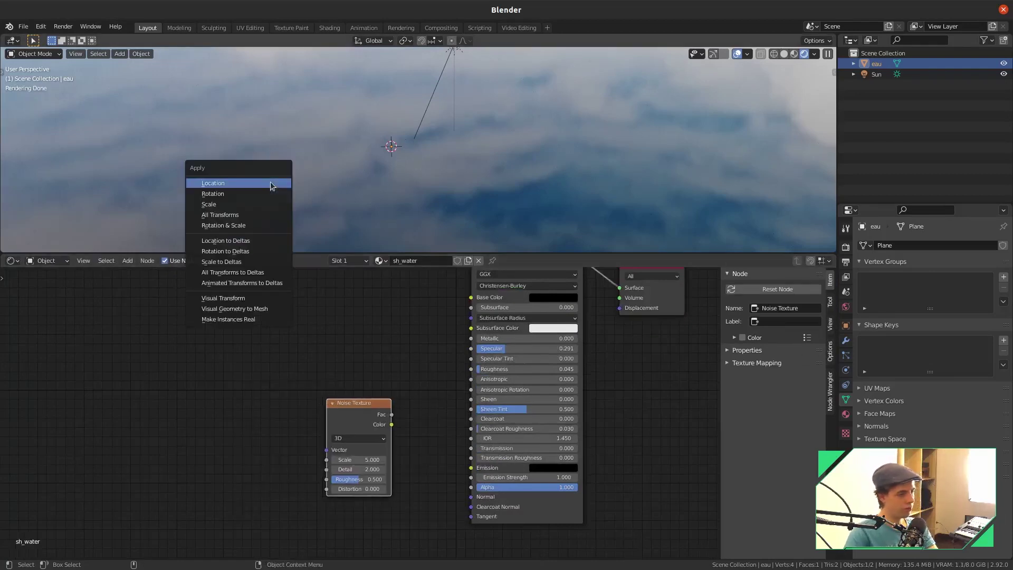
{"action": "left_click", "coordinate": [263, 204]}
{"action": "key", "text": "g"}
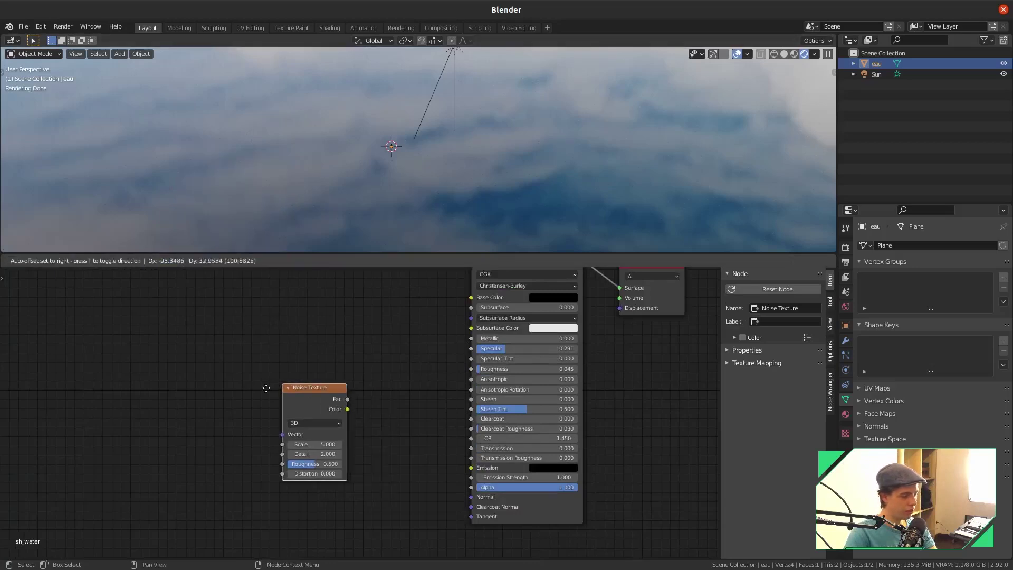
{"action": "left_click", "coordinate": [219, 376]}
{"action": "left_click_drag", "start_coordinate": [299, 386], "coordinate": [471, 308]}
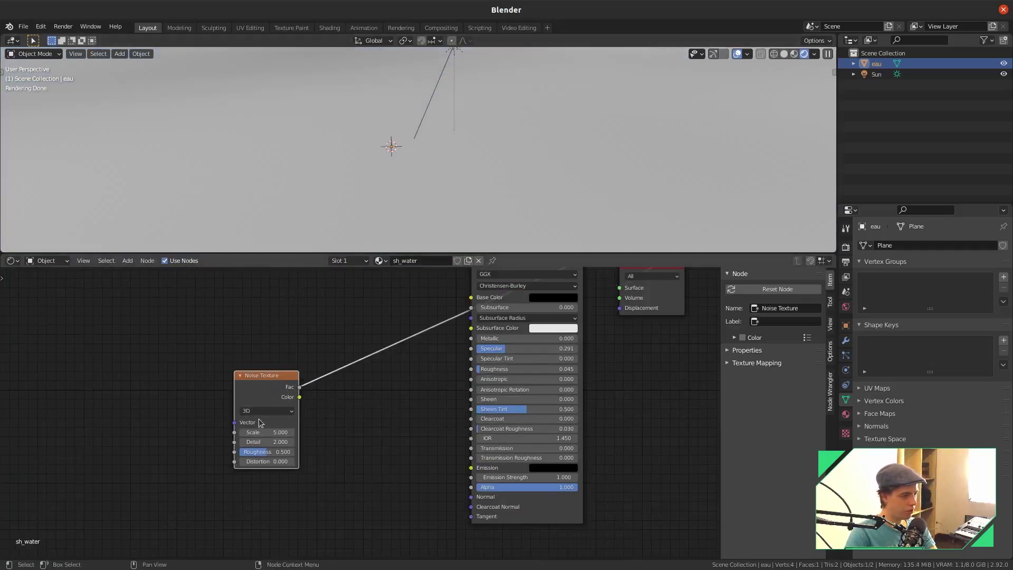
{"action": "middle_click_drag", "start_coordinate": [415, 179], "coordinate": [408, 176]}
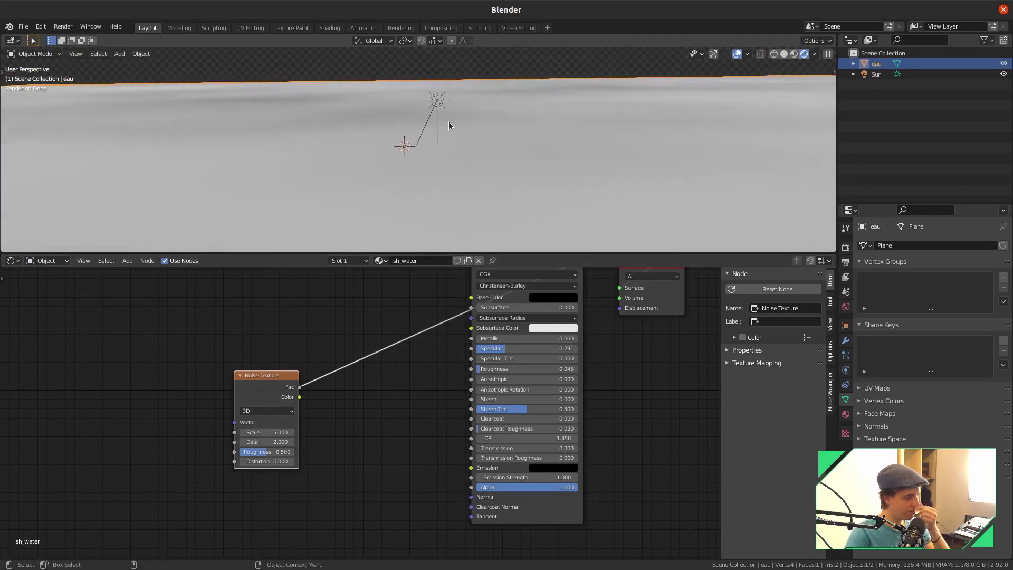
- Add a Texture Coordinate node, feed its Object output directly into the Noise Texture's Vector, and remove the Mapping node
{"action": "key", "text": "ctrl+t"}
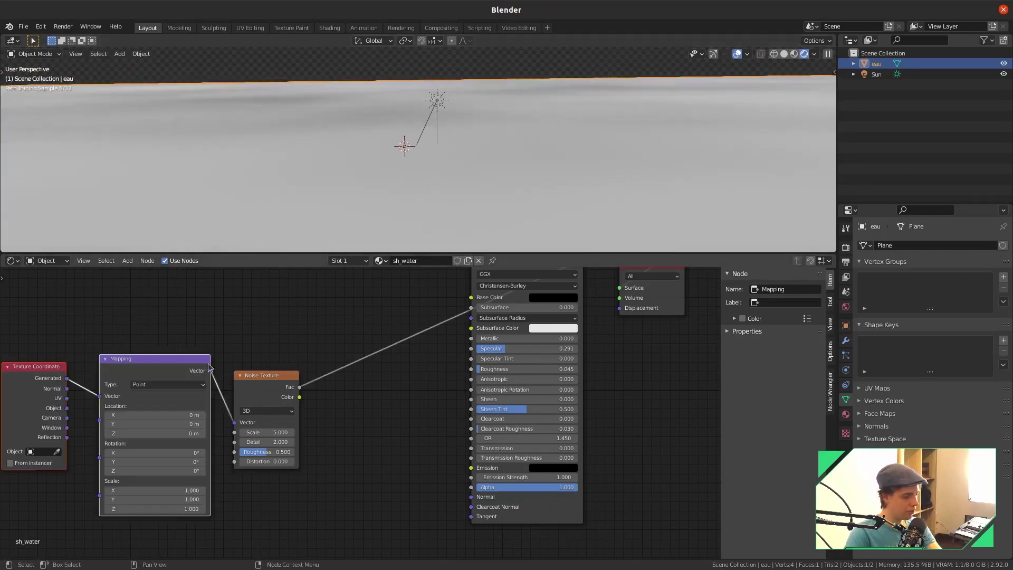
{"action": "middle_click_drag", "start_coordinate": [205, 342], "coordinate": [256, 312]}
{"action": "left_click", "coordinate": [254, 316]}
{"action": "left_click_drag", "start_coordinate": [141, 399], "coordinate": [308, 414]}
{"action": "left_click", "coordinate": [239, 352]}
{"action": "key", "text": "x"}
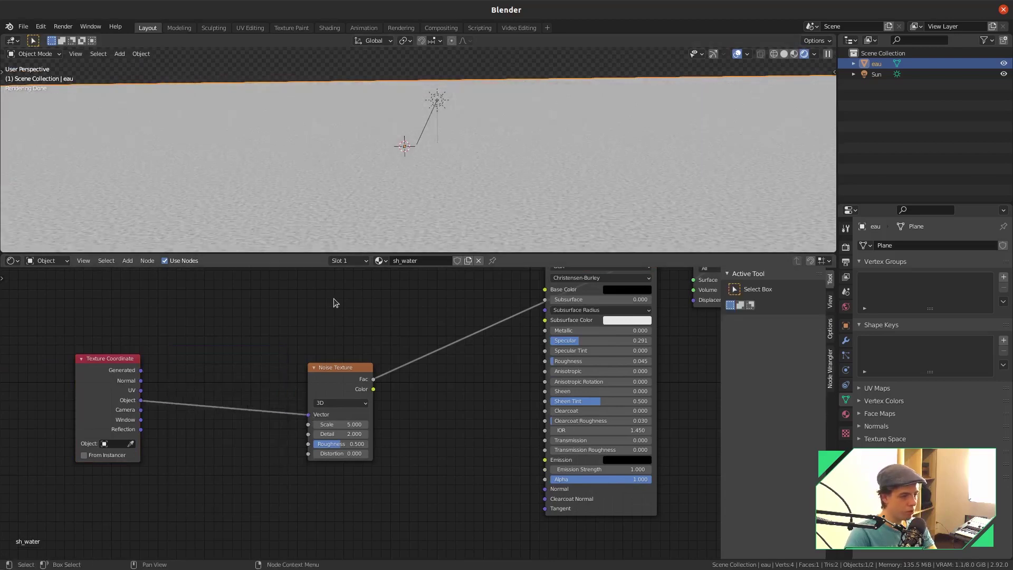
{"action": "left_click_drag", "start_coordinate": [117, 362], "coordinate": [153, 364]}
- Set the Noise Texture to scale 0.3, detail 16, roughness about 0.808 and distortion 0.5, and move it closer to Texture Coordinate
{"action": "left_click_drag", "start_coordinate": [348, 424], "coordinate": [380, 433]}
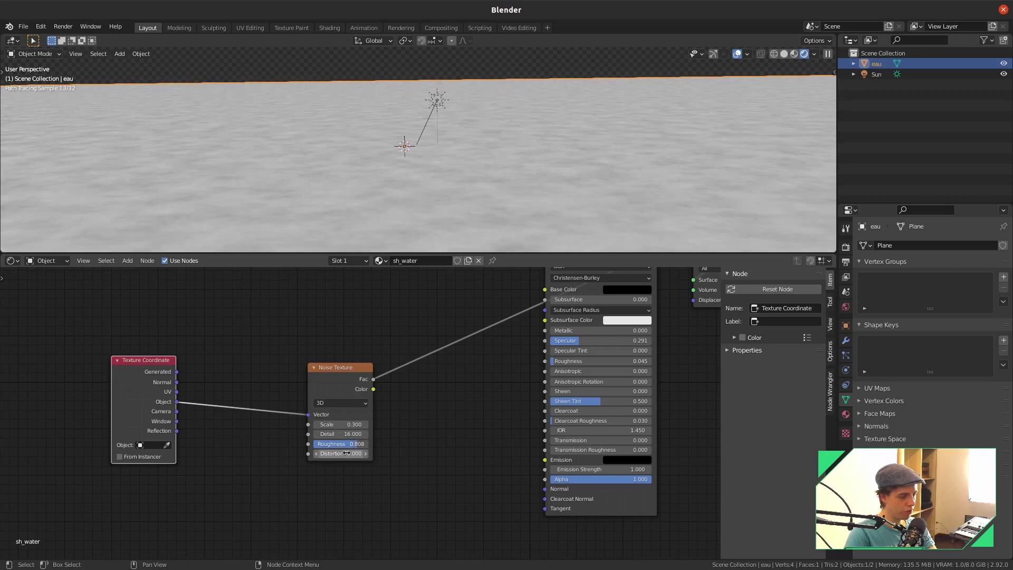
{"action": "left_click_drag", "start_coordinate": [343, 454], "coordinate": [338, 453]}
{"action": "left_click_drag", "start_coordinate": [324, 407], "coordinate": [239, 392]}
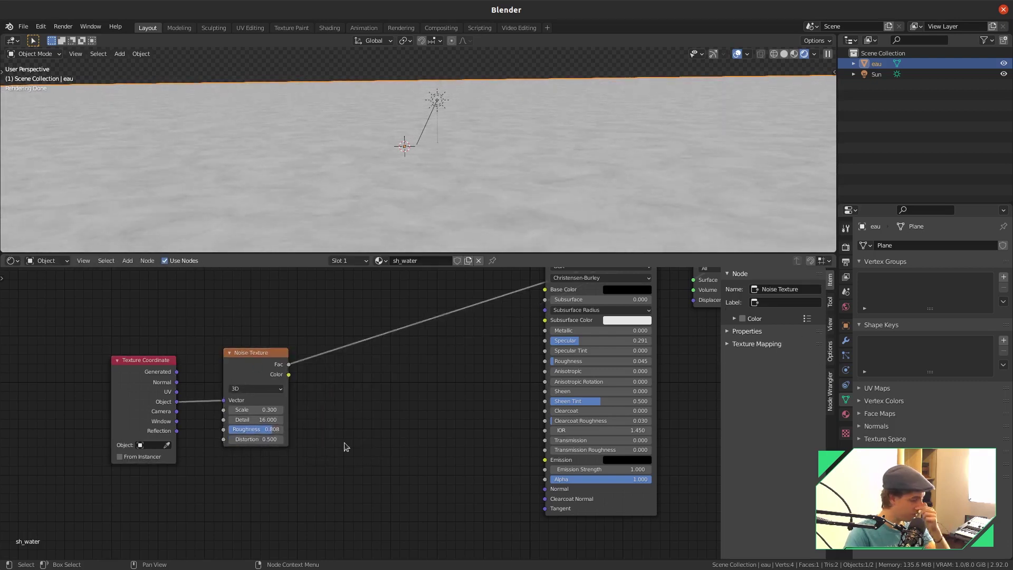
- Add a Bump node, connecting the noise Fac to its Height and its Normal output to the Principled BSDF's Normal
{"action": "key", "text": "shift+a"}
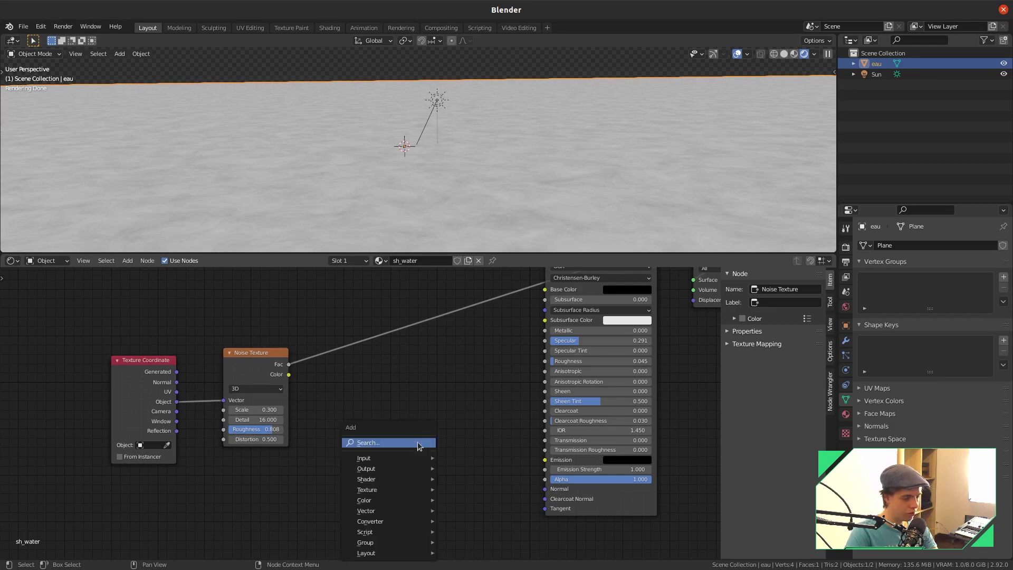
{"action": "left_click", "coordinate": [419, 447]}
{"action": "type", "text": "bump"}
{"action": "key", "text": "Return"}
{"action": "left_click", "coordinate": [401, 442]}
{"action": "left_click_drag", "start_coordinate": [288, 364], "coordinate": [415, 497]}
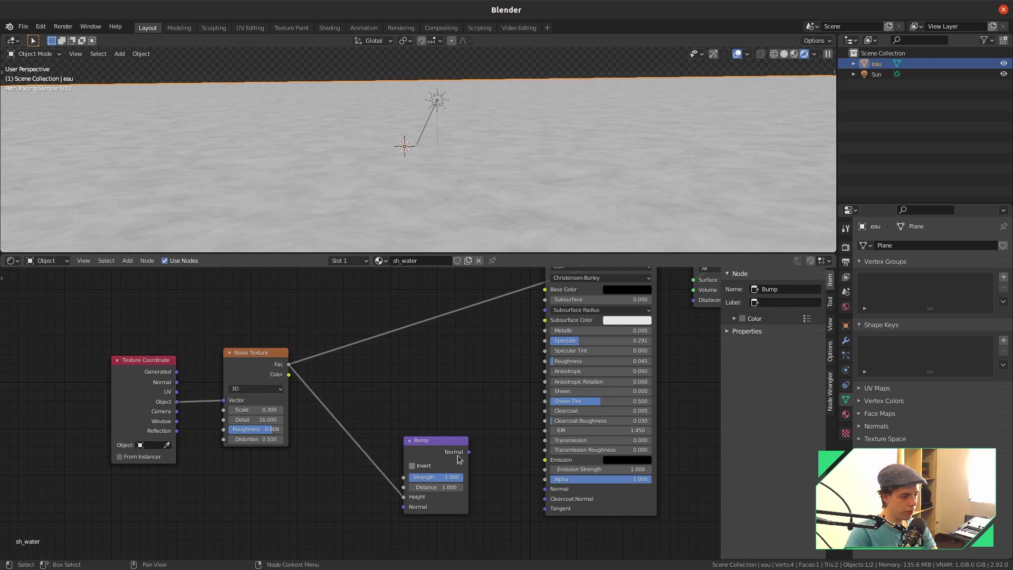
{"action": "left_click_drag", "start_coordinate": [468, 452], "coordinate": [545, 488]}
{"action": "middle_click_drag", "start_coordinate": [596, 317], "coordinate": [554, 364]}
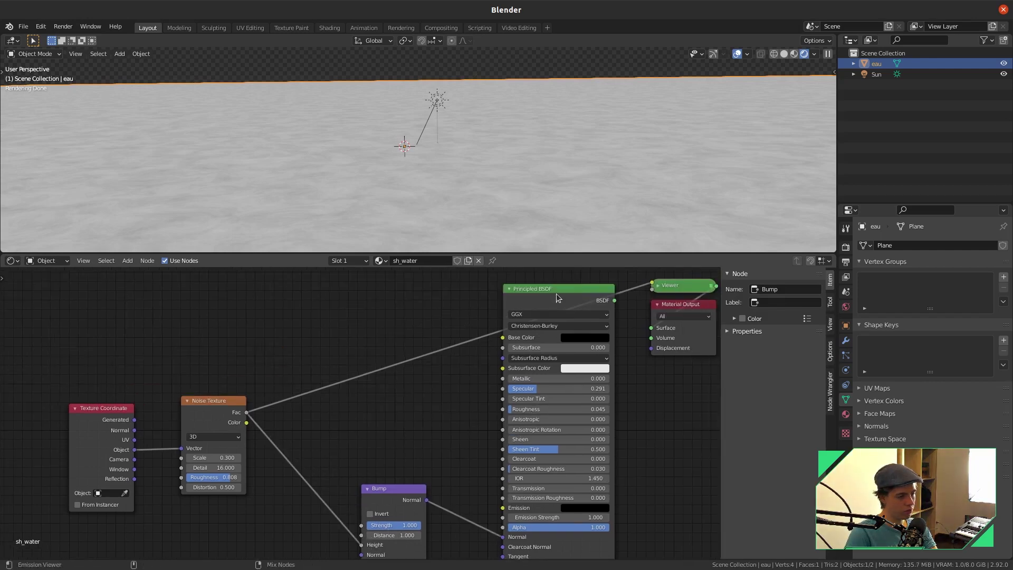
- Preview the Principled BSDF on the water plane again and move the Bump node up, closer to the shader
{"action": "left_click", "coordinate": [556, 293]}
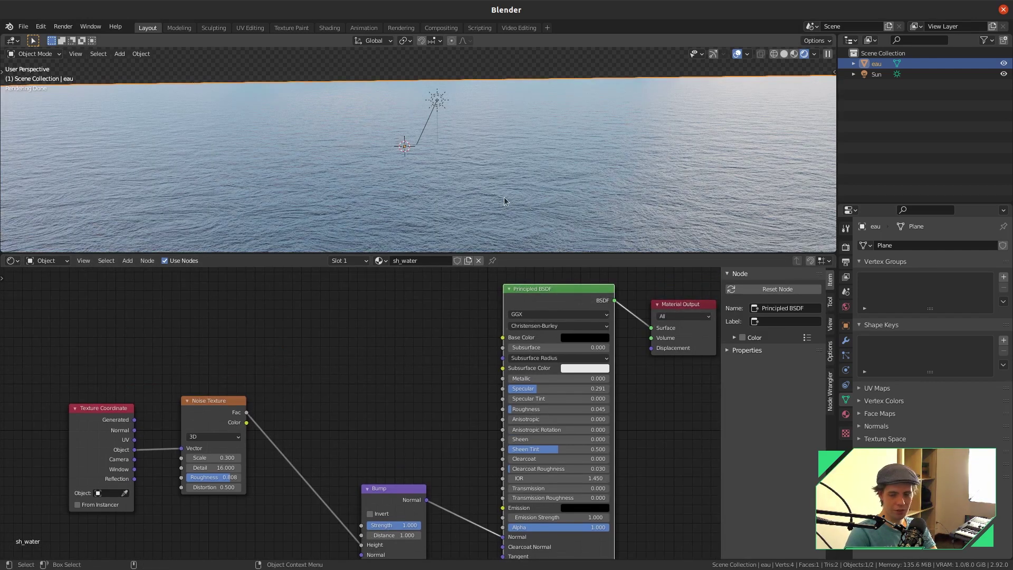
{"action": "left_click_drag", "start_coordinate": [385, 490], "coordinate": [419, 462]}
{"action": "middle_click_drag", "start_coordinate": [432, 199], "coordinate": [441, 176]}
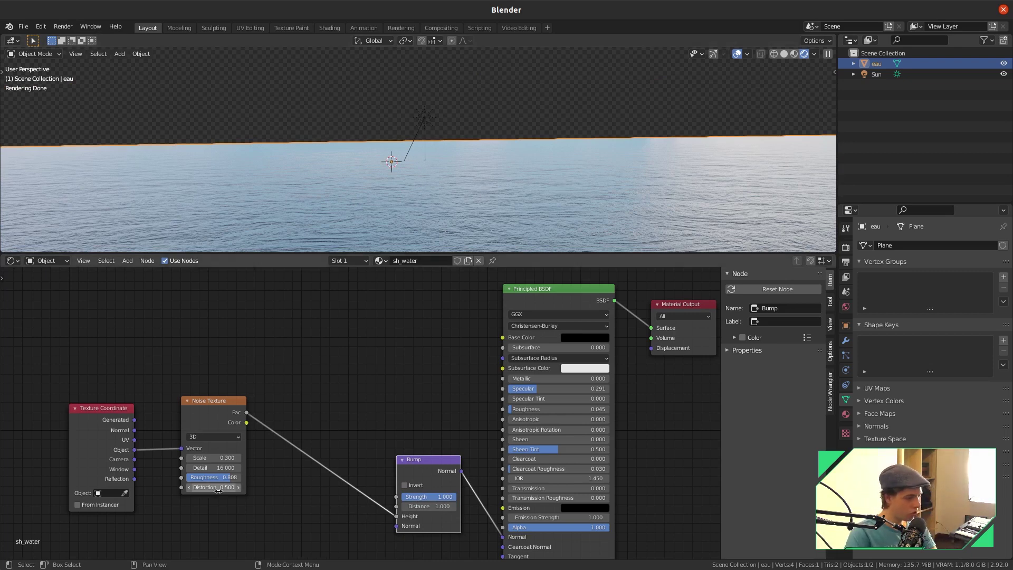
- Set the Noise Texture to scale 0.1, roughness about 0.292 and distortion 0.22, and compare the noise preview with the shader
{"action": "mouse_move", "coordinate": [214, 488]}
{"action": "left_mouse_down"}
{"action": "mouse_move", "coordinate": [202, 488]}
{"action": "mouse_move", "coordinate": [221, 480]}
{"action": "mouse_move", "coordinate": [201, 480]}
{"action": "mouse_move", "coordinate": [200, 468]}
{"action": "left_mouse_up"}
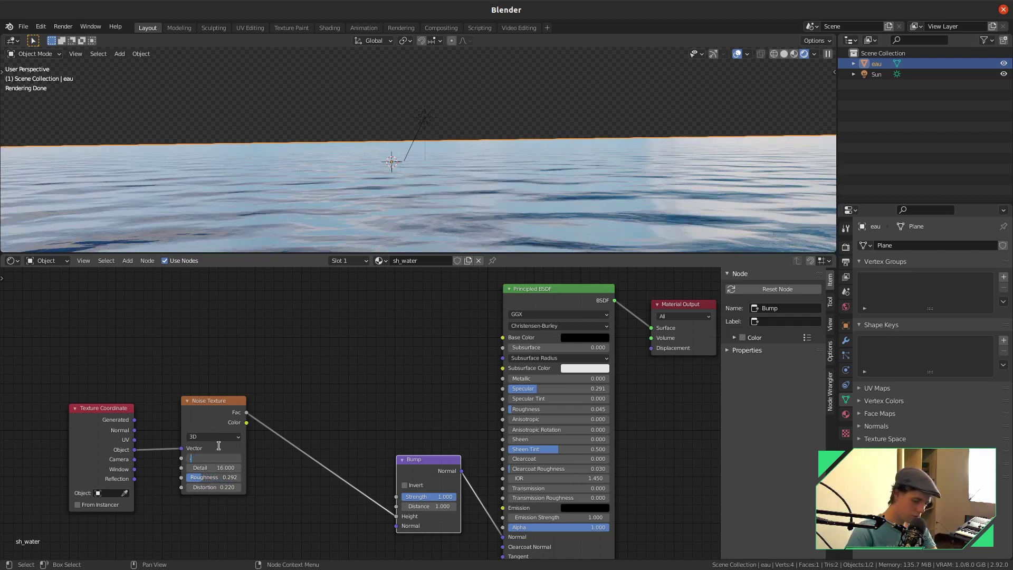
{"action": "type", "text": "0.1"}
{"action": "key", "text": "Return"}
{"action": "left_click", "coordinate": [223, 405], "text": "ctrl+shift"}
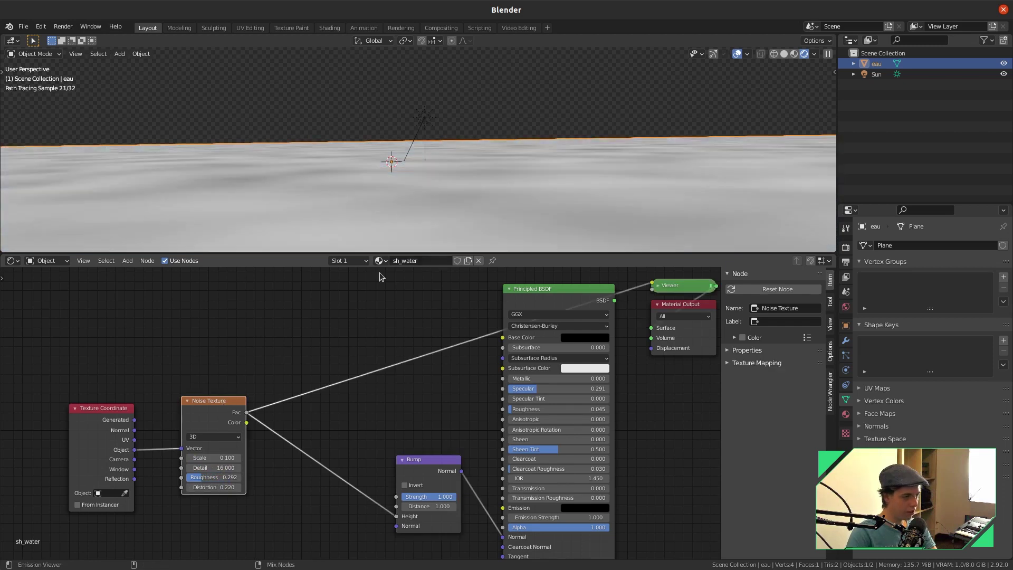
{"action": "left_click", "coordinate": [548, 291], "text": "ctrl+shift"}
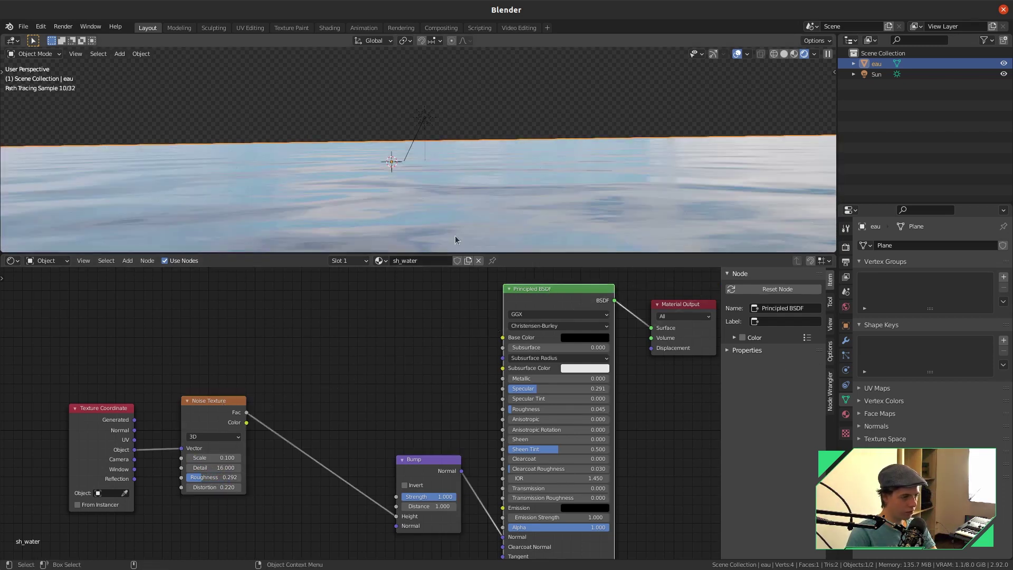
- Move the Bump node next to the Noise Texture and set its distance to 20
{"action": "middle_click_drag", "start_coordinate": [249, 418], "coordinate": [346, 391]}
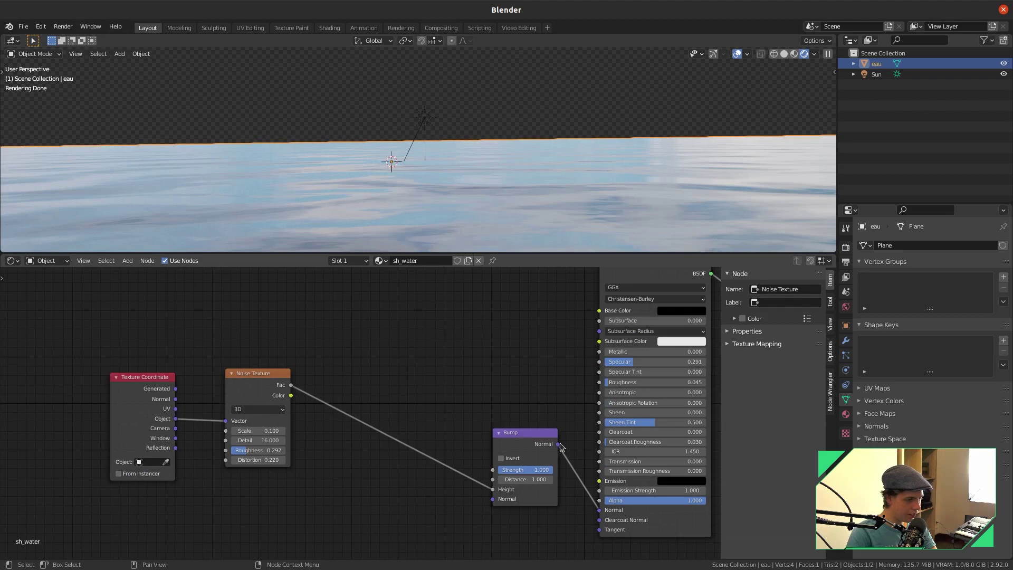
{"action": "left_click_drag", "start_coordinate": [530, 488], "coordinate": [376, 419]}
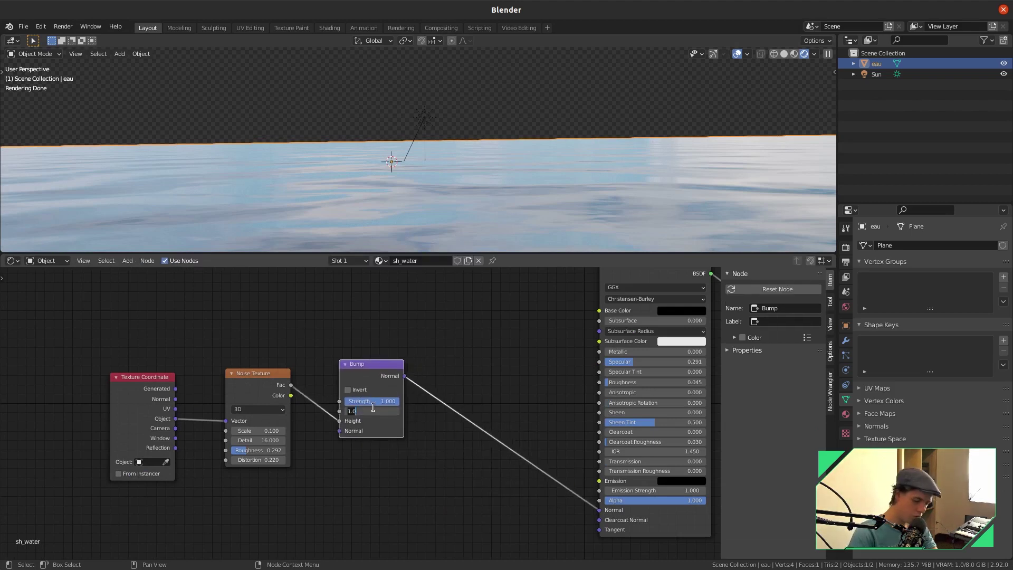
{"action": "type", "text": "20"}
{"action": "key", "text": "Return"}
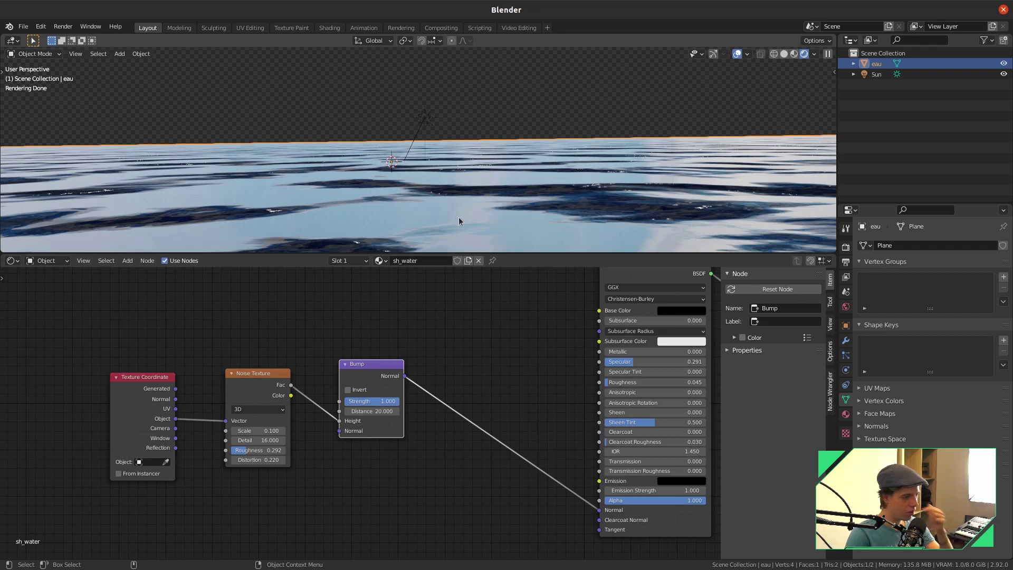
{"action": "left_click_drag", "start_coordinate": [391, 376], "coordinate": [394, 350]}
- Duplicate the Noise Texture below the original, feed the Object coordinates into its Vector, and preview the copy on the plane
{"action": "left_click", "coordinate": [264, 375]}
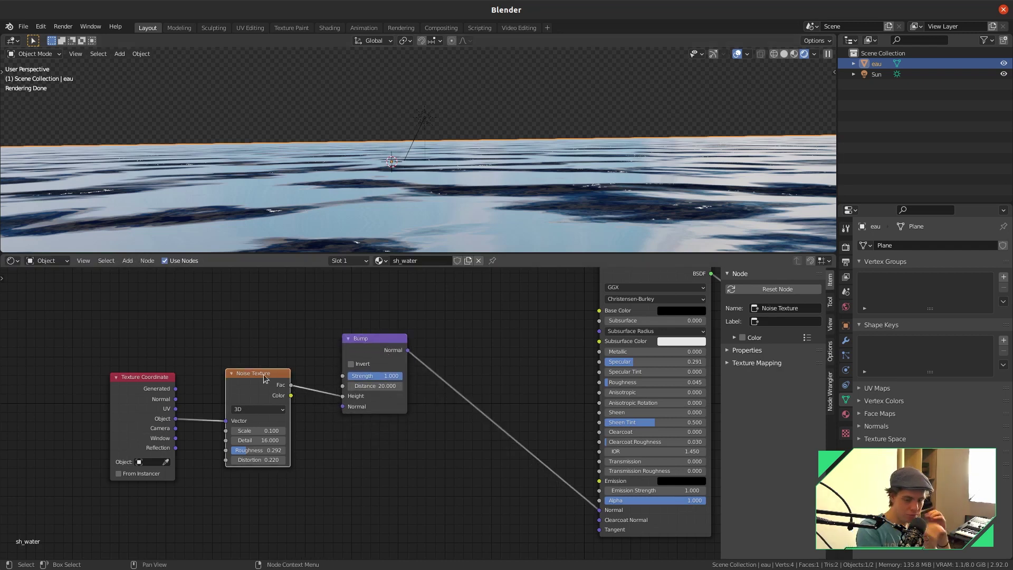
{"action": "key", "text": "shift+d"}
{"action": "left_click", "coordinate": [330, 472]}
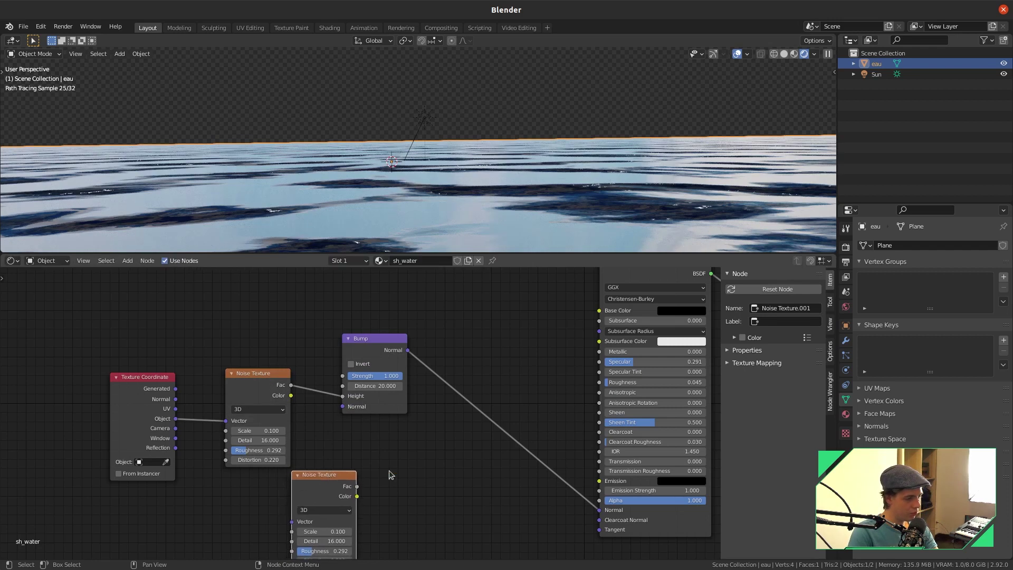
{"action": "middle_click_drag", "start_coordinate": [215, 447], "coordinate": [185, 363]}
{"action": "left_click_drag", "start_coordinate": [144, 336], "coordinate": [262, 437]}
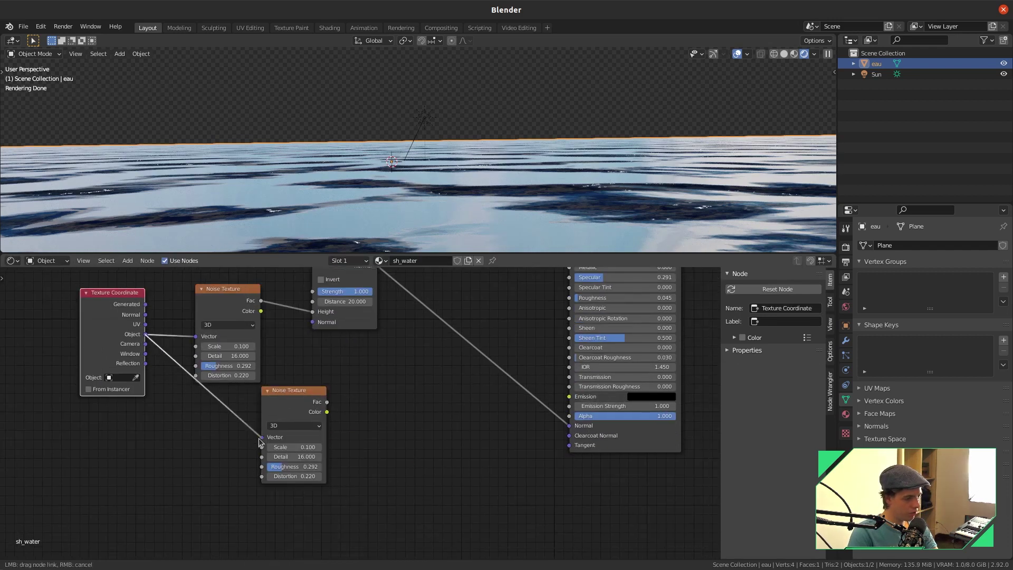
{"action": "left_click", "coordinate": [259, 438], "text": "ctrl+shift"}
- Duplicate the Bump node, chain the first Bump's Normal through it to the shader, and feed the second noise's Fac into its Height
{"action": "left_click", "coordinate": [308, 311]}
{"action": "key", "text": "shift+d"}
{"action": "left_click", "coordinate": [389, 457]}
{"action": "middle_click_drag", "start_coordinate": [389, 458], "coordinate": [402, 430]}
{"action": "left_click_drag", "start_coordinate": [364, 291], "coordinate": [374, 486]}
{"action": "left_click_drag", "start_coordinate": [440, 432], "coordinate": [551, 450]}
{"action": "left_click_drag", "start_coordinate": [387, 440], "coordinate": [434, 423]}
{"action": "left_click_drag", "start_coordinate": [338, 300], "coordinate": [296, 330]}
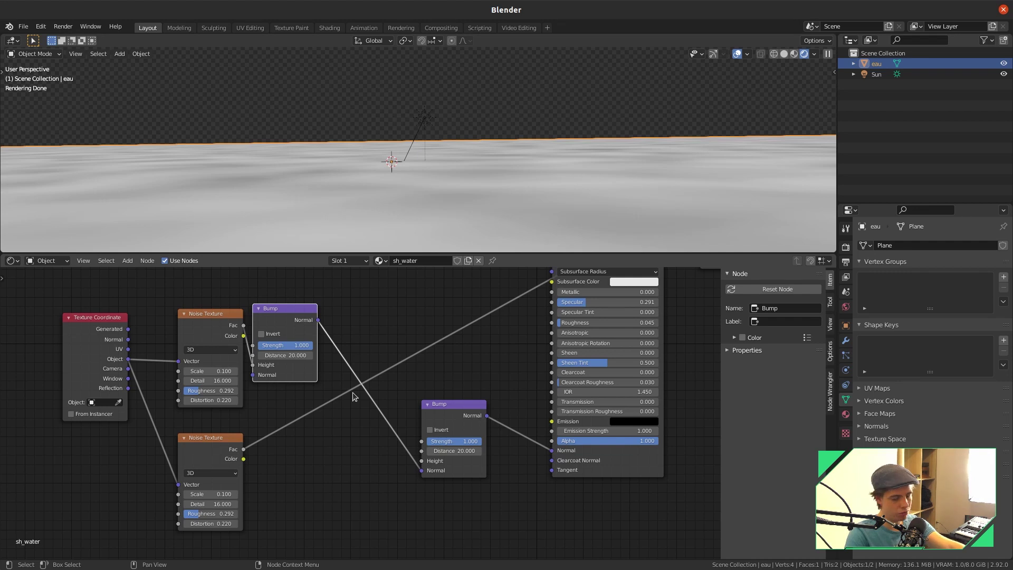
{"action": "left_click_drag", "start_coordinate": [243, 448], "coordinate": [434, 462]}
{"action": "left_click", "coordinate": [436, 422], "text": "ctrl+shift"}
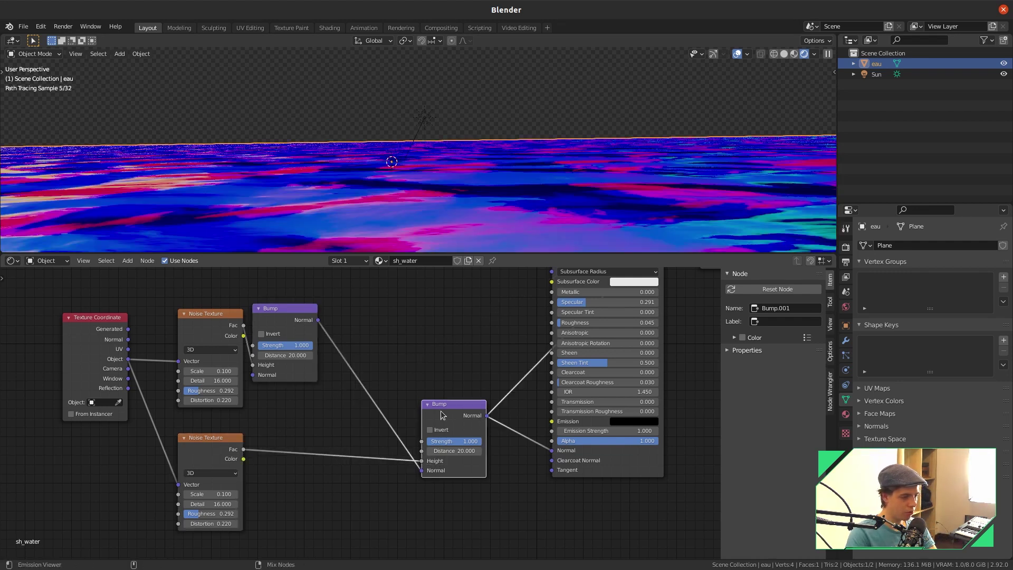
- Set the second Noise Texture to scale 0.66 and roughness about 0.825, and the second Bump's distance to 0.2
{"action": "left_click", "coordinate": [222, 453], "text": "ctrl+shift"}
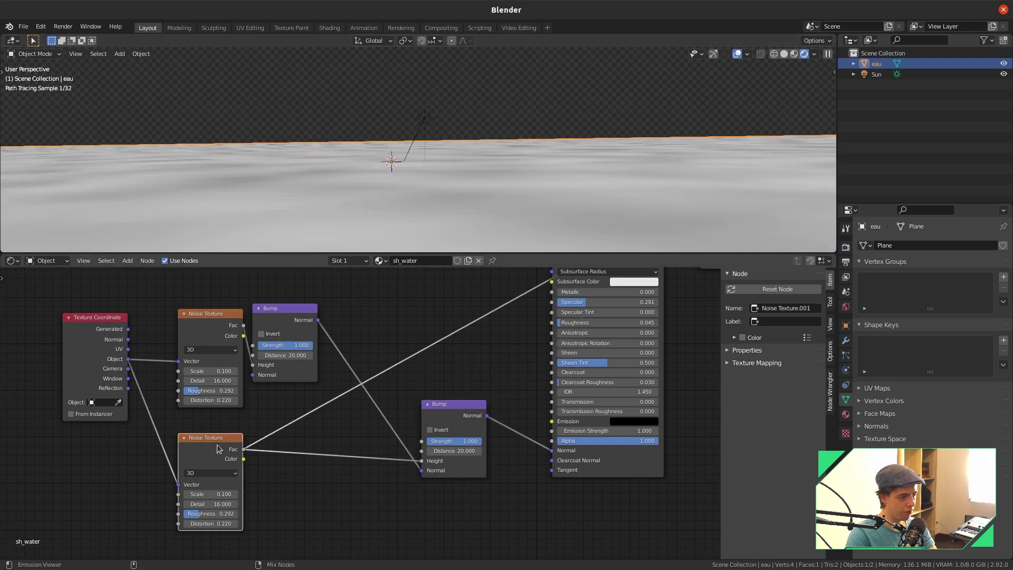
{"action": "left_click_drag", "start_coordinate": [223, 493], "coordinate": [240, 513]}
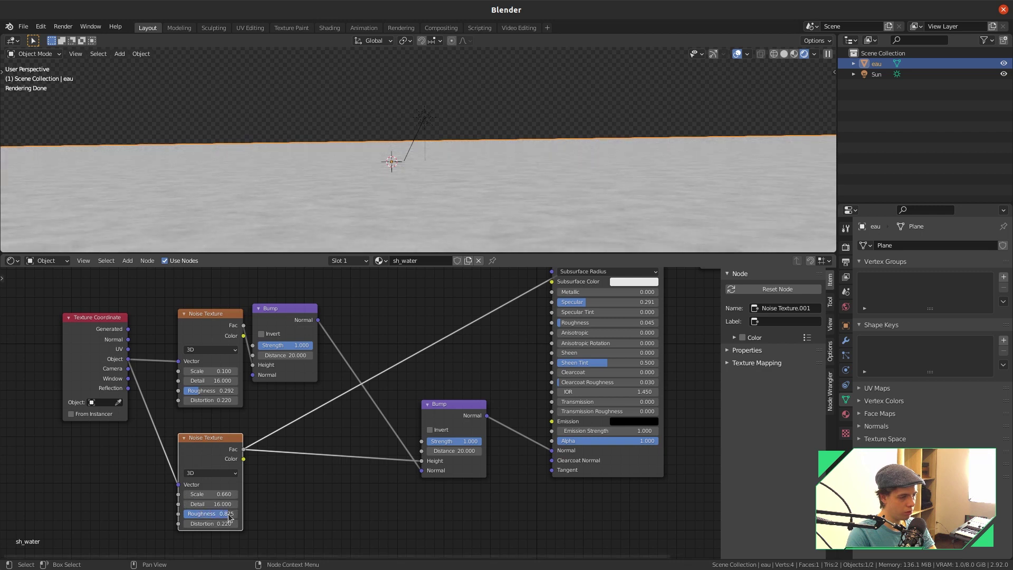
{"action": "left_click", "coordinate": [450, 411], "text": "ctrl+shift"}
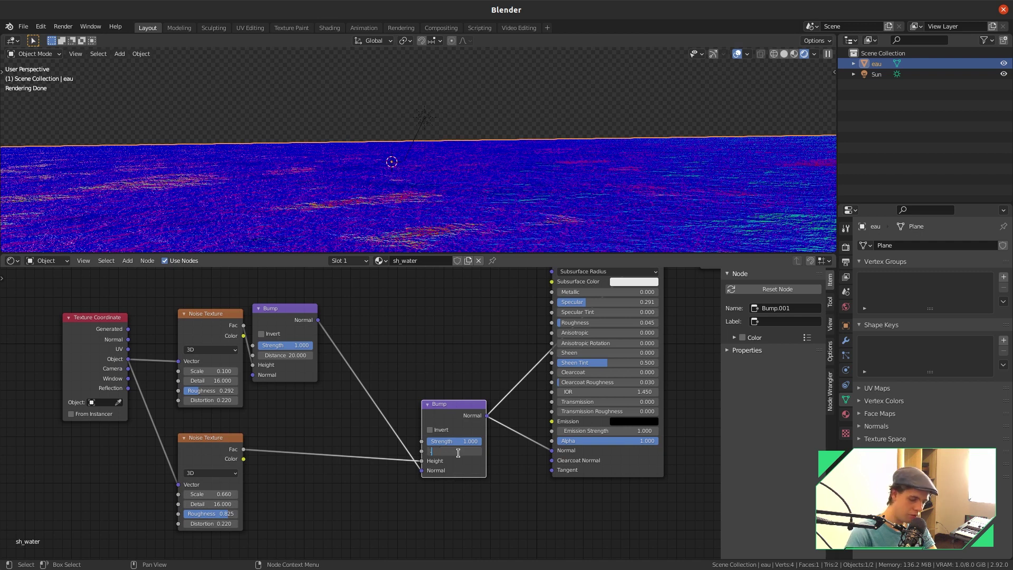
{"action": "key", "text": "BackSpace"}
{"action": "key", "text": "BackSpace"}
{"action": "key", "text": "BackSpace"}
{"action": "key", "text": "BackSpace"}
{"action": "type", "text": "0.2"}
{"action": "key", "text": "Return"}
- Preview the Principled BSDF, raise the second Bump's distance to 0.8, and adjust the second noise's roughness to about 0.817
{"action": "middle_click_drag", "start_coordinate": [525, 317], "coordinate": [389, 388]}
{"action": "left_click", "coordinate": [468, 345], "text": "ctrl+shift"}
{"action": "middle_click_drag", "start_coordinate": [367, 305], "coordinate": [396, 230]}
{"action": "mouse_move", "coordinate": [388, 455]}
{"action": "left_mouse_down", "text": "shift"}
{"action": "mouse_move", "coordinate": [414, 456]}
{"action": "mouse_move", "coordinate": [393, 456]}
{"action": "left_mouse_up", "text": "shift"}
{"action": "left_click_drag", "start_coordinate": [162, 519], "coordinate": [149, 520], "text": "shift"}
{"action": "left_click_drag", "start_coordinate": [155, 519], "coordinate": [178, 519]}
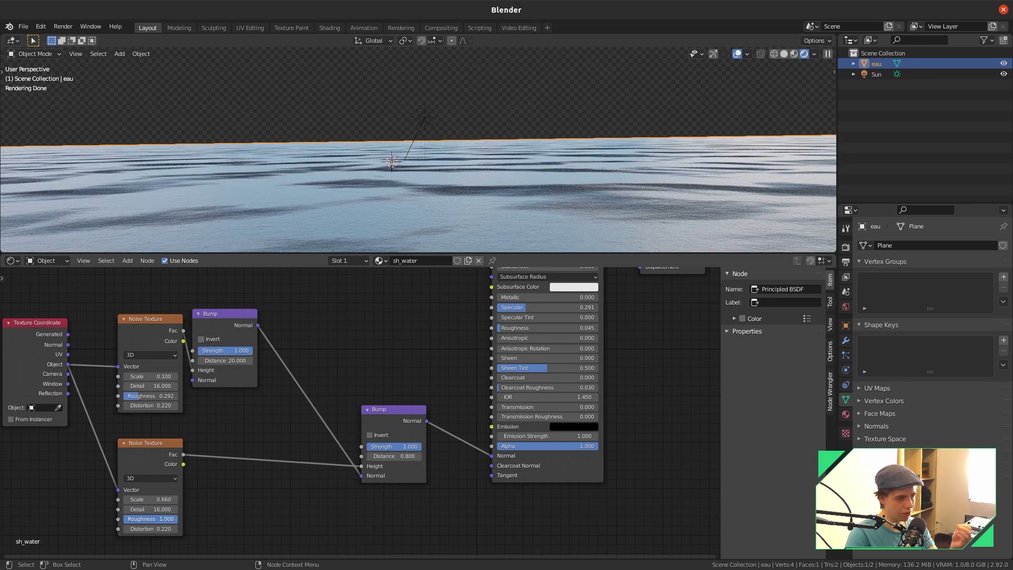
{"action": "left_click_drag", "start_coordinate": [178, 519], "coordinate": [168, 520]}
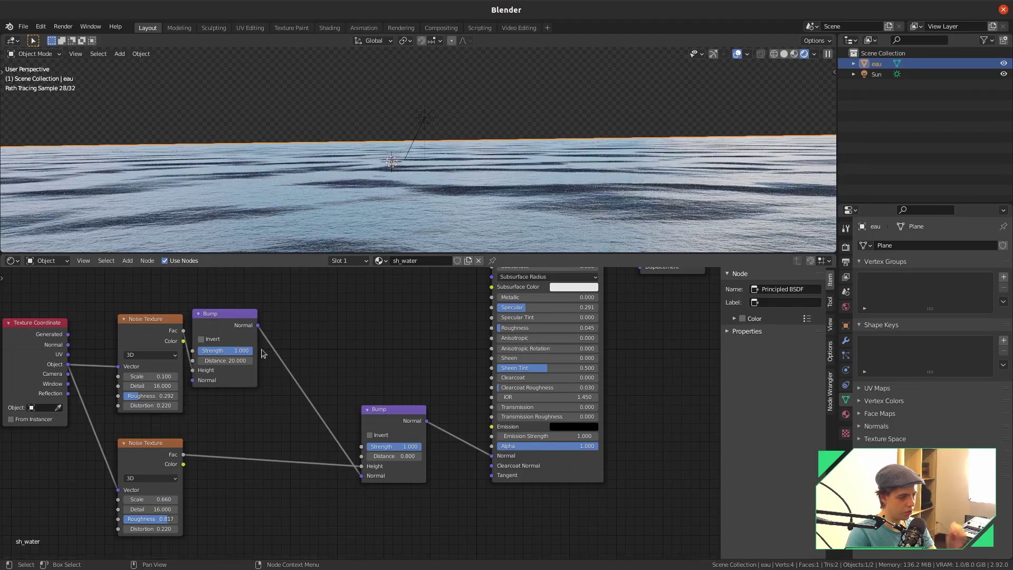
- Set the first Noise Texture to scale 0.19, roughness about 0.317 and distortion 0.24, and the second one's distortion to 0.3
{"action": "middle_click_drag", "start_coordinate": [476, 154], "coordinate": [463, 178]}
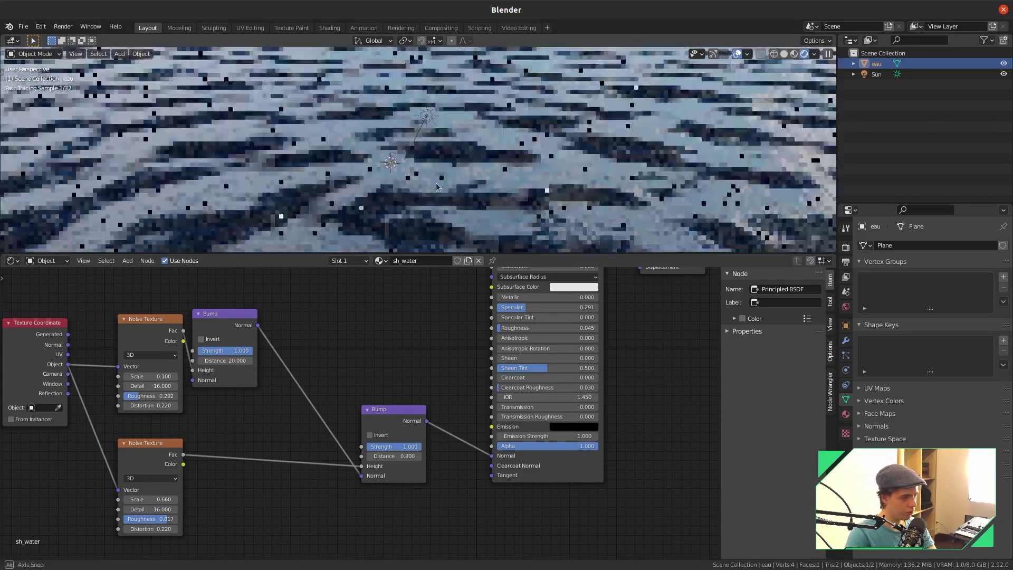
{"action": "left_click_drag", "start_coordinate": [150, 376], "coordinate": [142, 398]}
{"action": "middle_click_drag", "start_coordinate": [448, 184], "coordinate": [447, 161]}
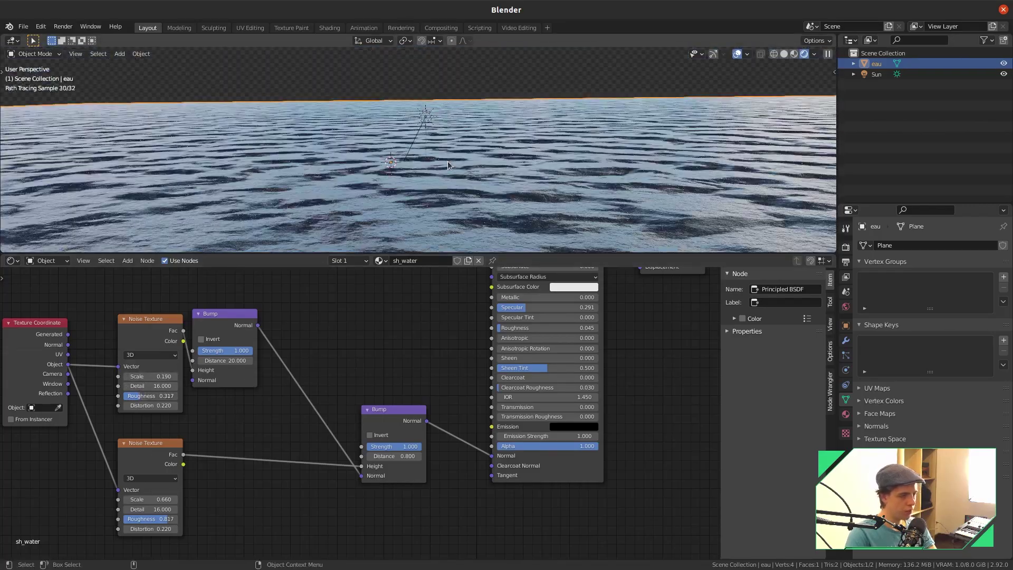
{"action": "middle_click_drag", "start_coordinate": [295, 443], "coordinate": [331, 413]}
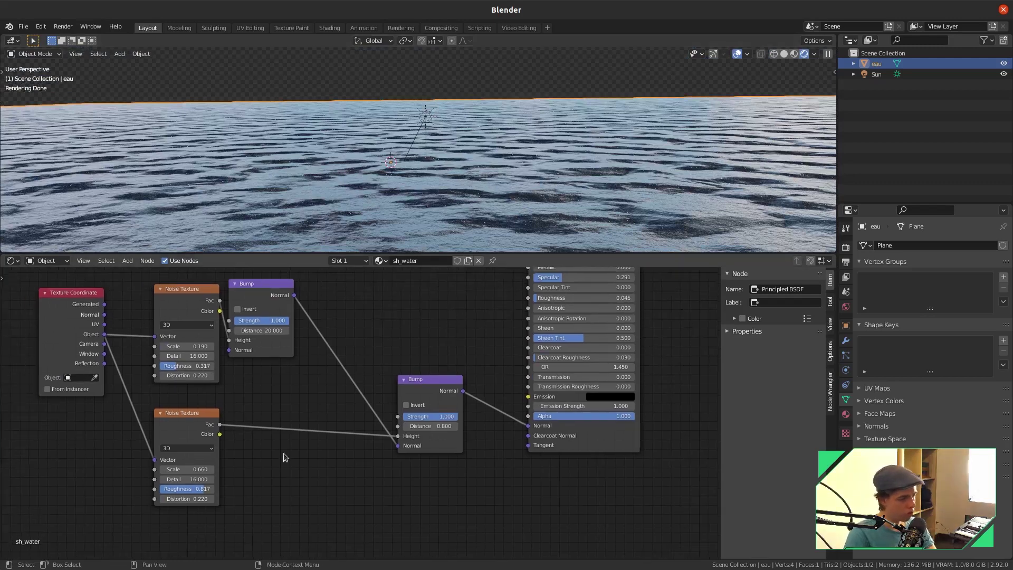
{"action": "left_click_drag", "start_coordinate": [187, 498], "coordinate": [203, 498]}
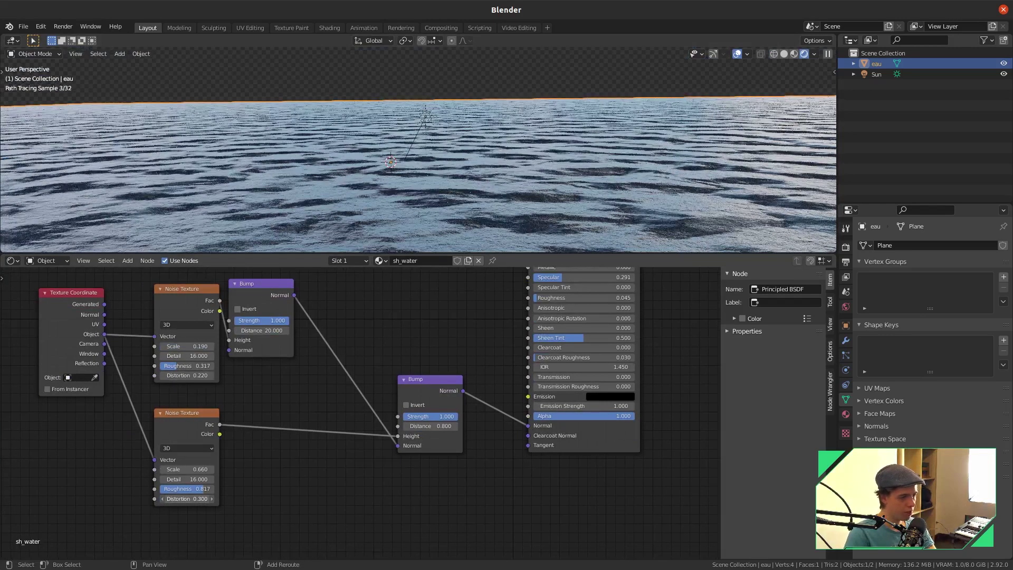
{"action": "left_click_drag", "start_coordinate": [186, 378], "coordinate": [189, 377]}
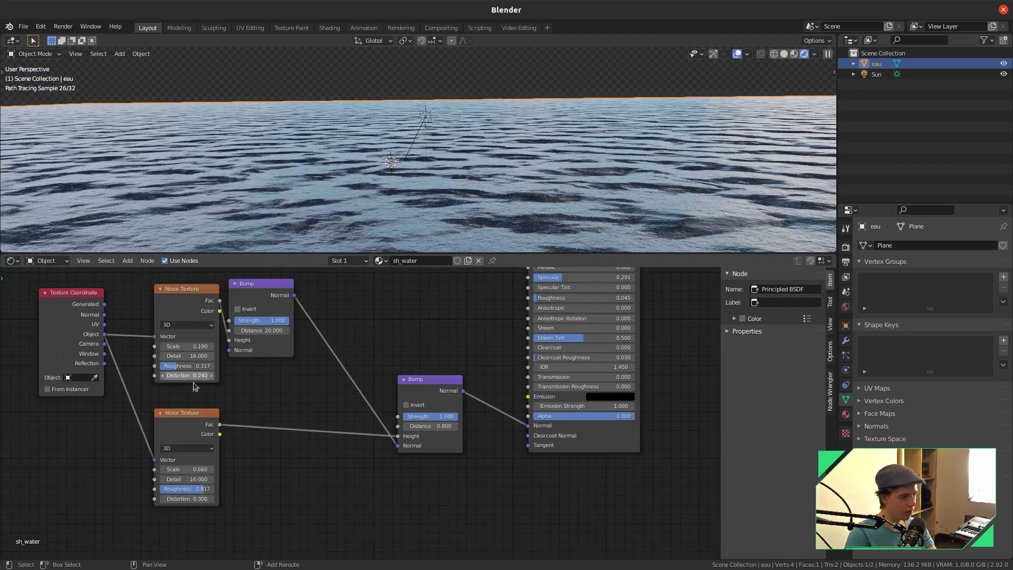
- Space out the node tree by moving the Texture Coordinate and first Noise Texture nodes away from the Bump nodes
{"action": "middle_click_drag", "start_coordinate": [66, 323], "coordinate": [242, 319]}
{"action": "left_click_drag", "start_coordinate": [242, 319], "coordinate": [158, 334]}
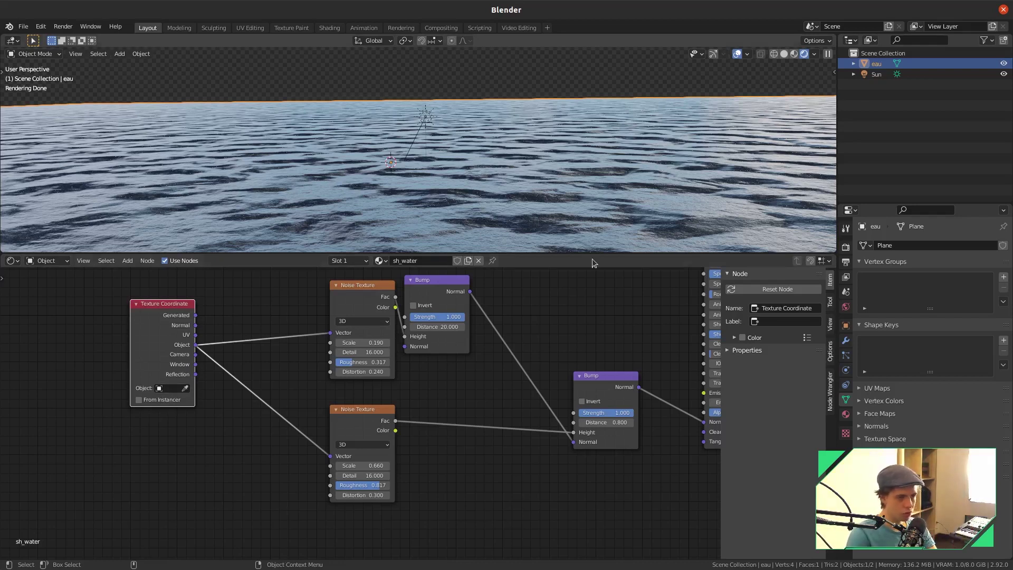
{"action": "left_click_drag", "start_coordinate": [364, 303], "coordinate": [324, 306]}
{"action": "left_click", "coordinate": [153, 322]}
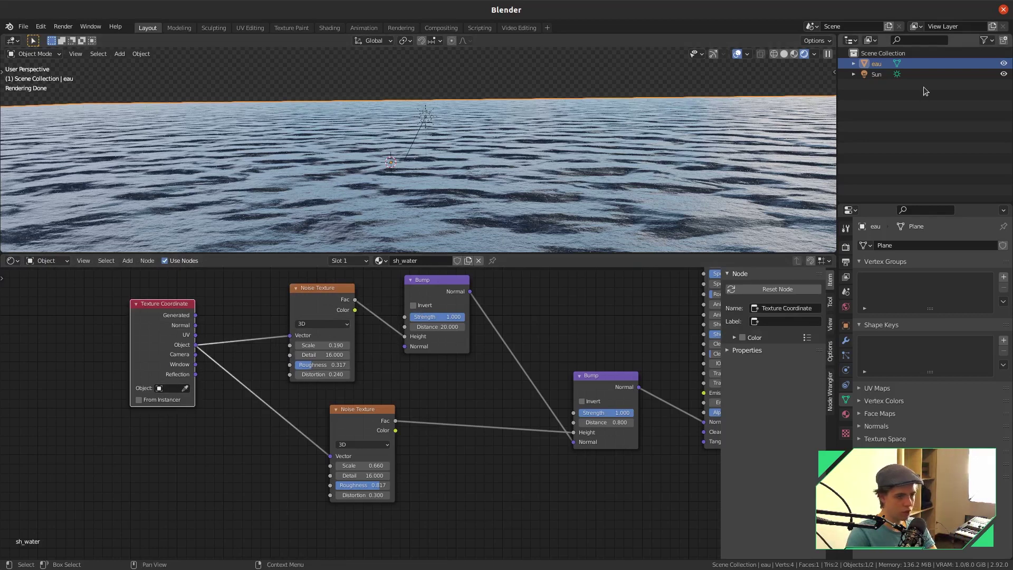
- Add a Plain Axes empty and assign it as the reference object of the water material's Texture Coordinate node
{"action": "key", "text": "shift+a"}
{"action": "mouse_move", "coordinate": [454, 261]}
{"action": "left_click", "coordinate": [528, 260]}
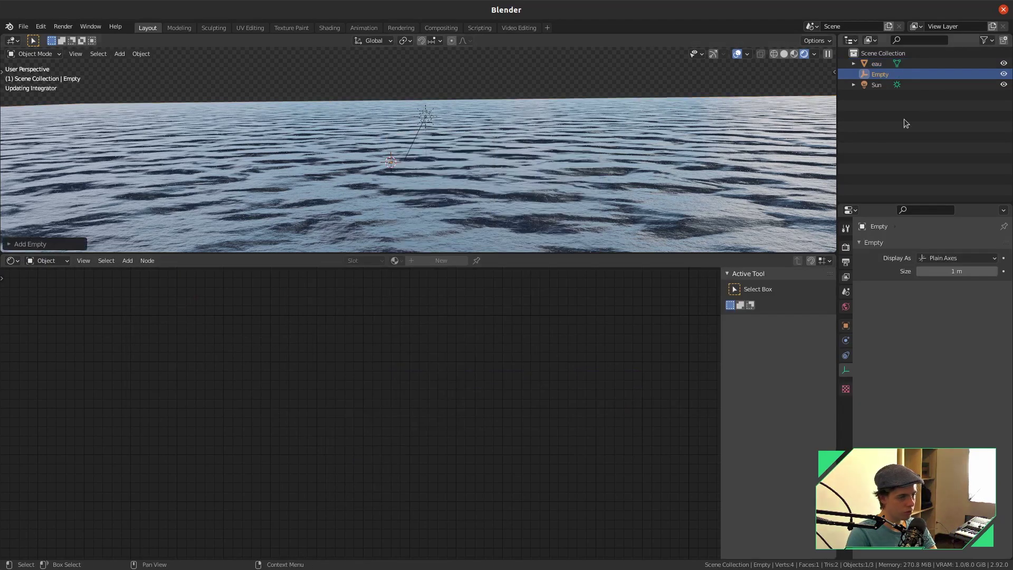
{"action": "left_click", "coordinate": [876, 84]}
{"action": "left_click", "coordinate": [876, 64]}
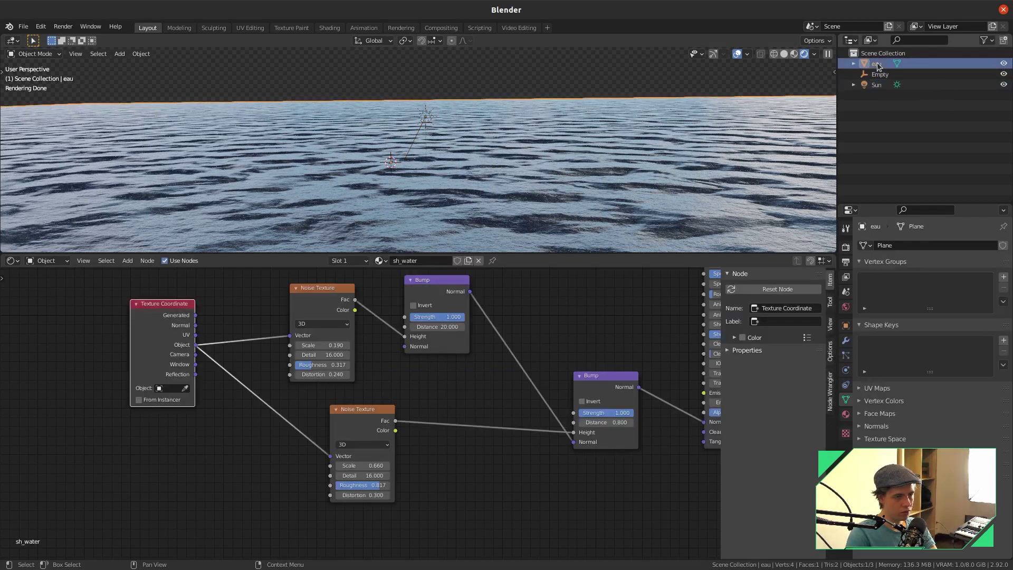
{"action": "left_click", "coordinate": [173, 388]}
{"action": "left_click", "coordinate": [175, 412]}
- Move the empty along the Z axis to shift the wave pattern, and reselect the water plane
{"action": "left_click", "coordinate": [879, 75]}
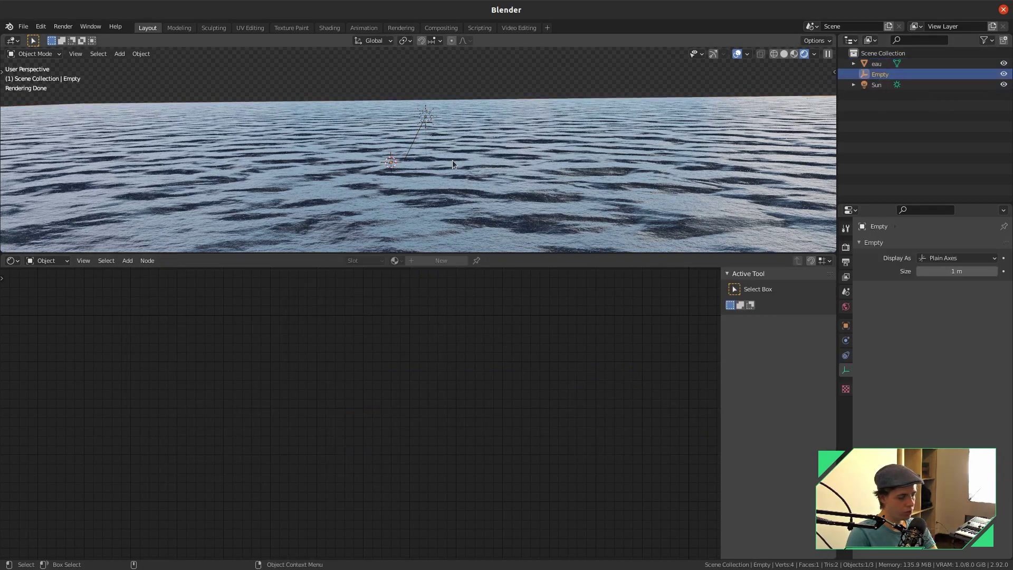
{"action": "key", "text": "g"}
{"action": "key", "text": "z"}
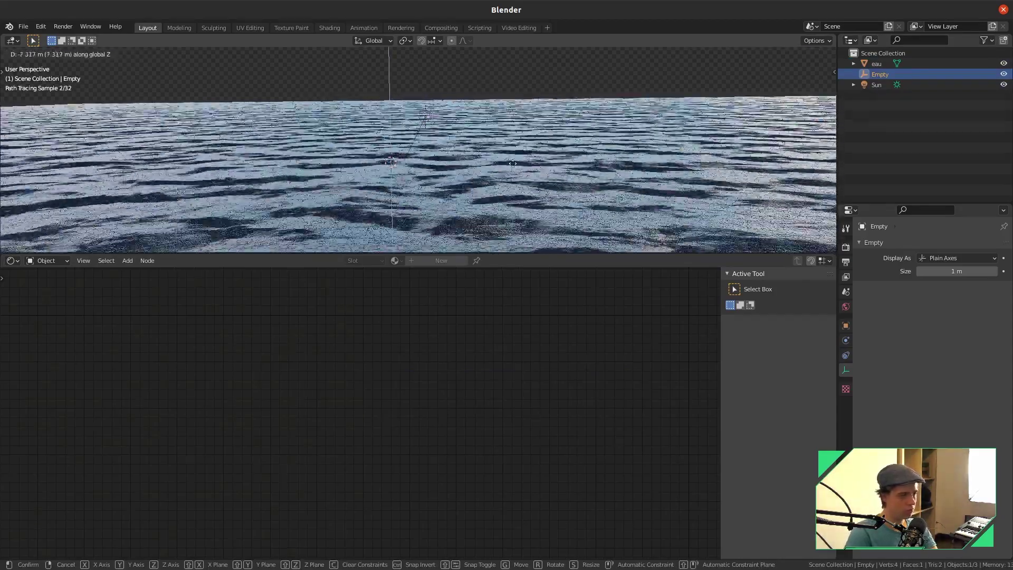
{"action": "left_click", "coordinate": [511, 145]}
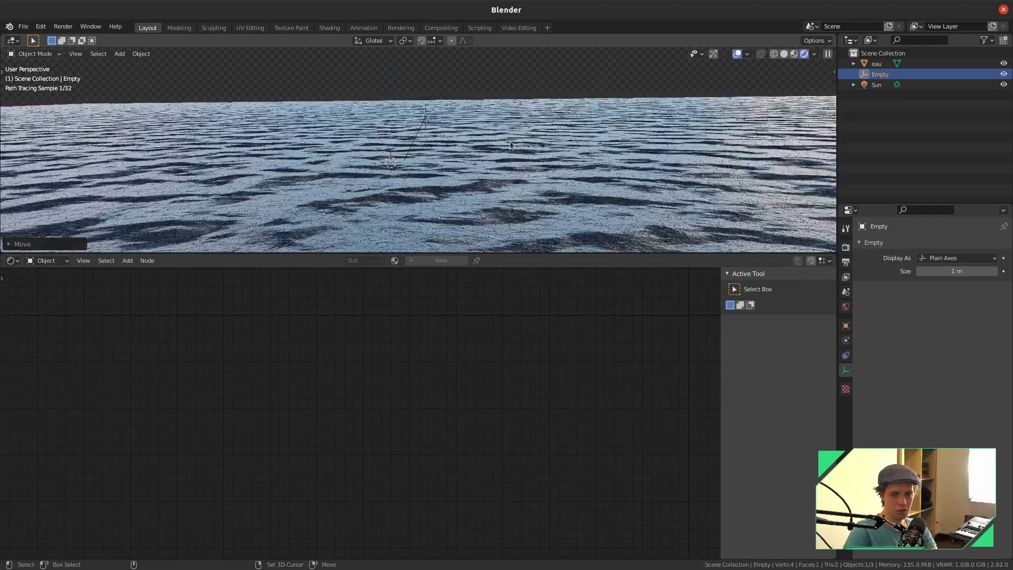
{"action": "left_click", "coordinate": [521, 131]}
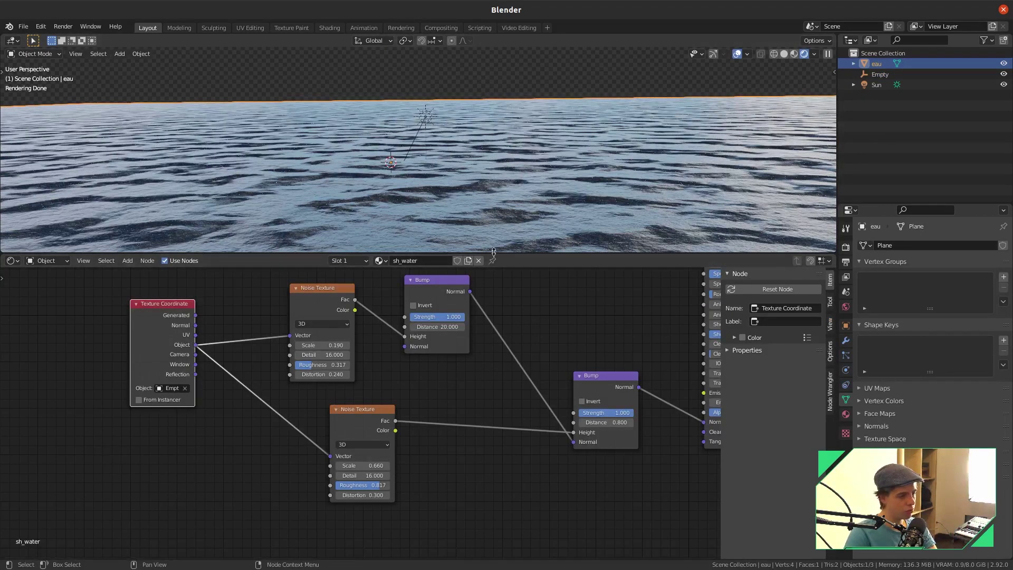
- Enlarge the 3D viewport, preview the first Noise Texture and first Bump on the plane, and set that Bump's distance to 41.2
{"action": "left_click_drag", "start_coordinate": [501, 255], "coordinate": [501, 278]}
{"action": "left_click", "coordinate": [324, 306]}
{"action": "left_click", "coordinate": [324, 317], "text": "ctrl+shift"}
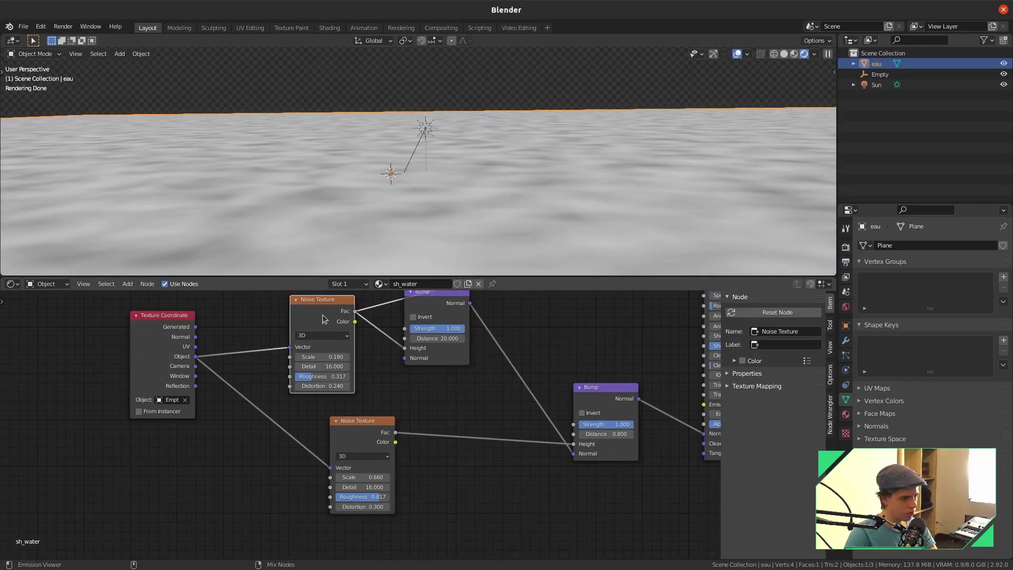
{"action": "left_click", "coordinate": [416, 316], "text": "ctrl+shift"}
{"action": "mouse_move", "coordinate": [437, 338]}
{"action": "left_mouse_down"}
{"action": "mouse_move", "coordinate": [421, 338]}
{"action": "mouse_move", "coordinate": [433, 338]}
{"action": "left_mouse_up"}
{"action": "left_click", "coordinate": [434, 338]}
{"action": "type", "text": "41.2"}
{"action": "key", "text": "Return"}
- Try a Map Range node between the first Noise Texture and first Bump, preview its result, and remove the node again
{"action": "scroll", "coordinate": [357, 330], "scroll_direction": "down", "scroll_amount": 1}
{"action": "key", "text": "shift+a"}
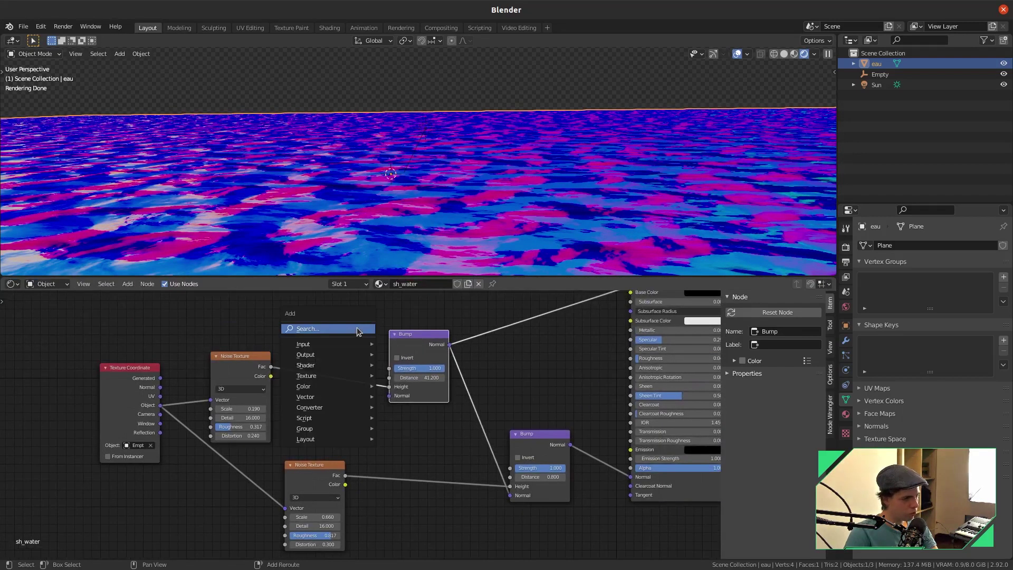
{"action": "left_click", "coordinate": [358, 329]}
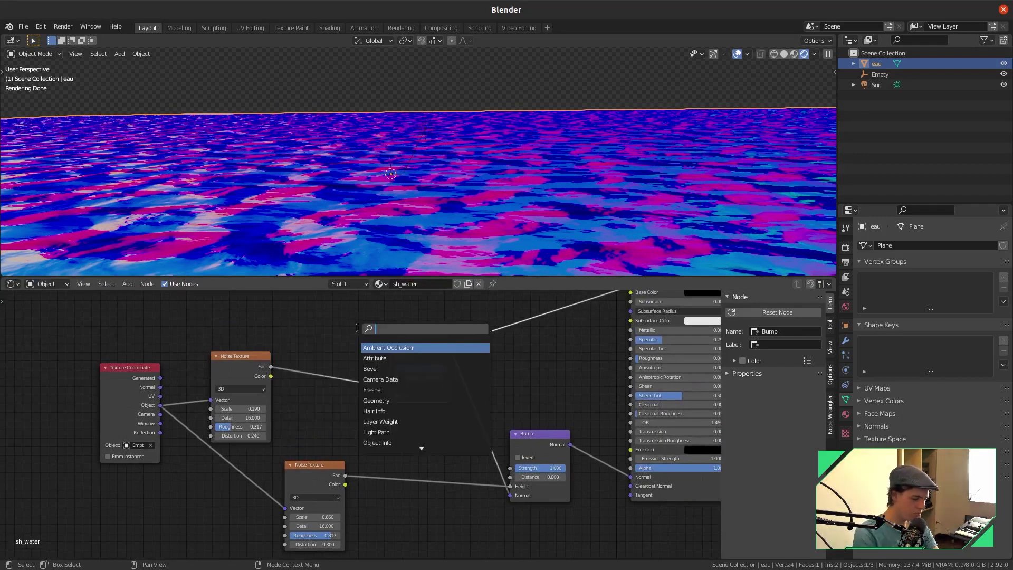
{"action": "type", "text": "map"}
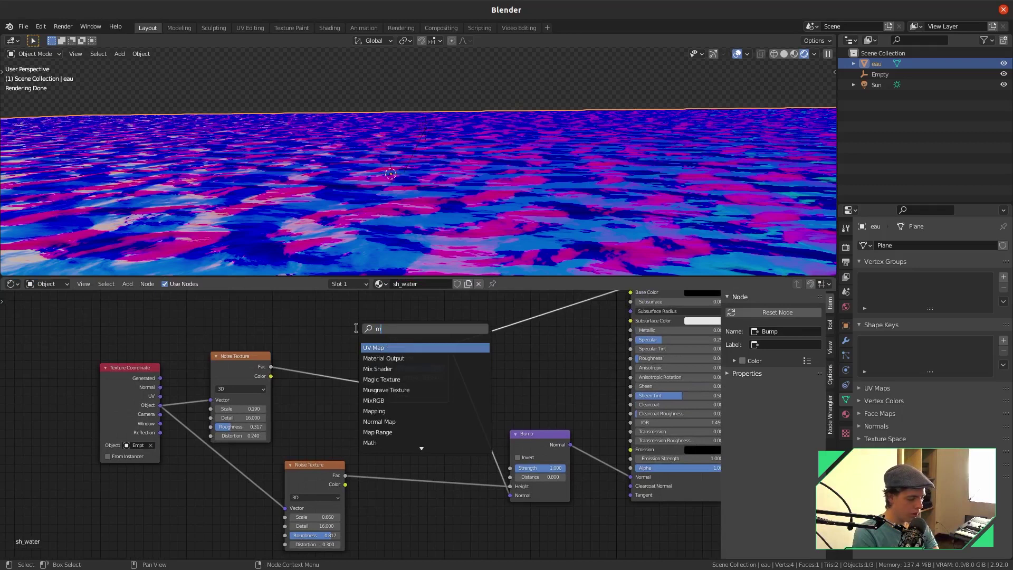
{"action": "key", "text": "Down"}
{"action": "key", "text": "Down"}
{"action": "key", "text": "Down"}
{"action": "key", "text": "Return"}
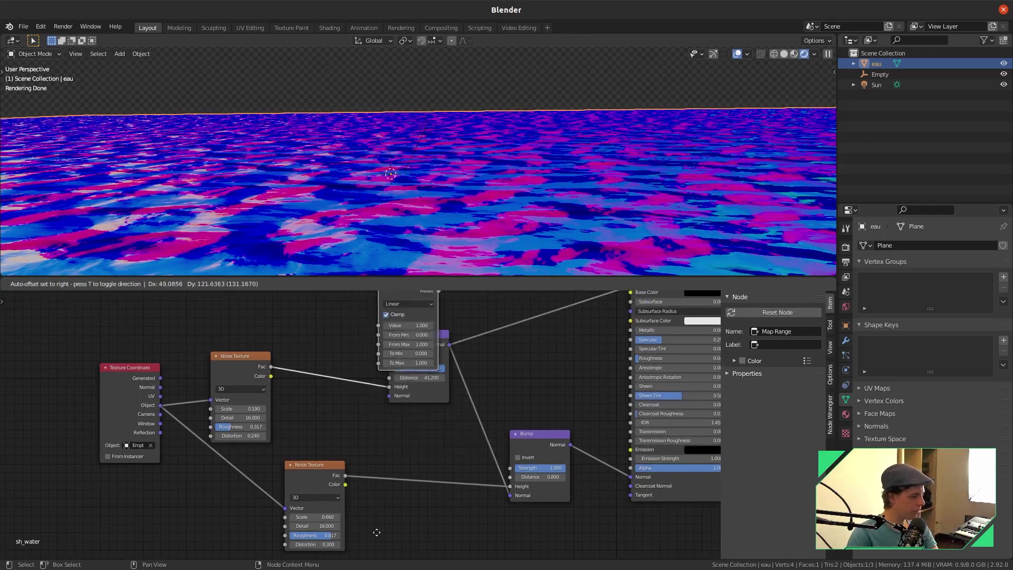
{"action": "left_click", "coordinate": [305, 325]}
{"action": "left_click_drag", "start_coordinate": [321, 348], "coordinate": [328, 400]}
{"action": "left_click", "coordinate": [340, 342], "text": "ctrl+shift"}
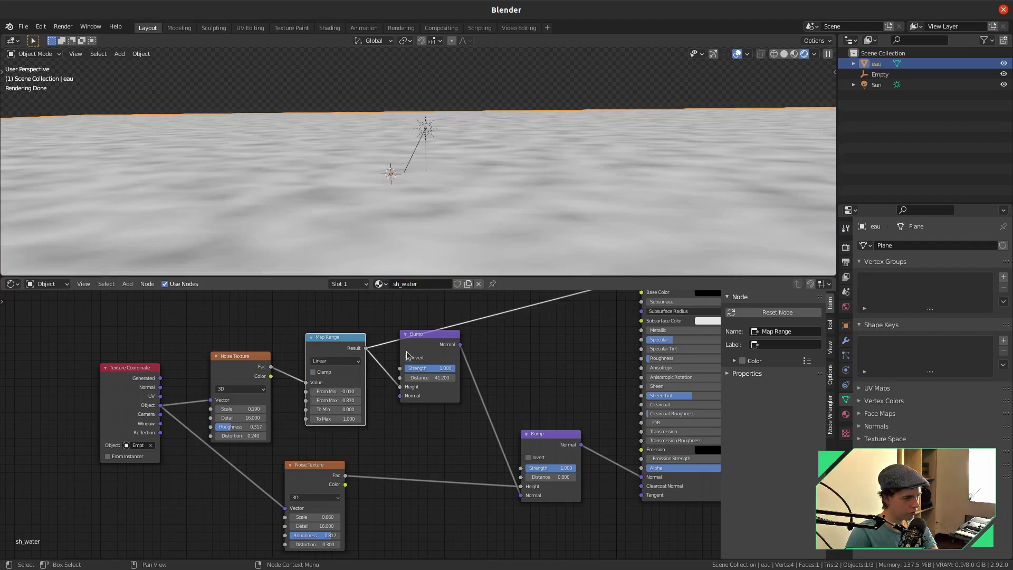
{"action": "key", "text": "ctrl+x"}
- Preview the first Bump node on the plane and set its distance to 1.3
{"action": "left_click", "coordinate": [427, 337], "text": "ctrl+shift"}
{"action": "double_click", "coordinate": [430, 377]}
{"action": "type", "text": "1.3"}
{"action": "key", "text": "Return"}
- Connect the first Bump's Normal directly to the Principled BSDF's Normal and preview the full shader on the water
{"action": "middle_click_drag", "start_coordinate": [566, 334], "coordinate": [391, 385]}
{"action": "left_click_drag", "start_coordinate": [285, 396], "coordinate": [465, 527]}
{"action": "left_click", "coordinate": [499, 317], "text": "ctrl+shift"}
{"action": "middle_click_drag", "start_coordinate": [499, 317], "coordinate": [579, 277]}
{"action": "middle_click_drag", "start_coordinate": [407, 189], "coordinate": [404, 153]}
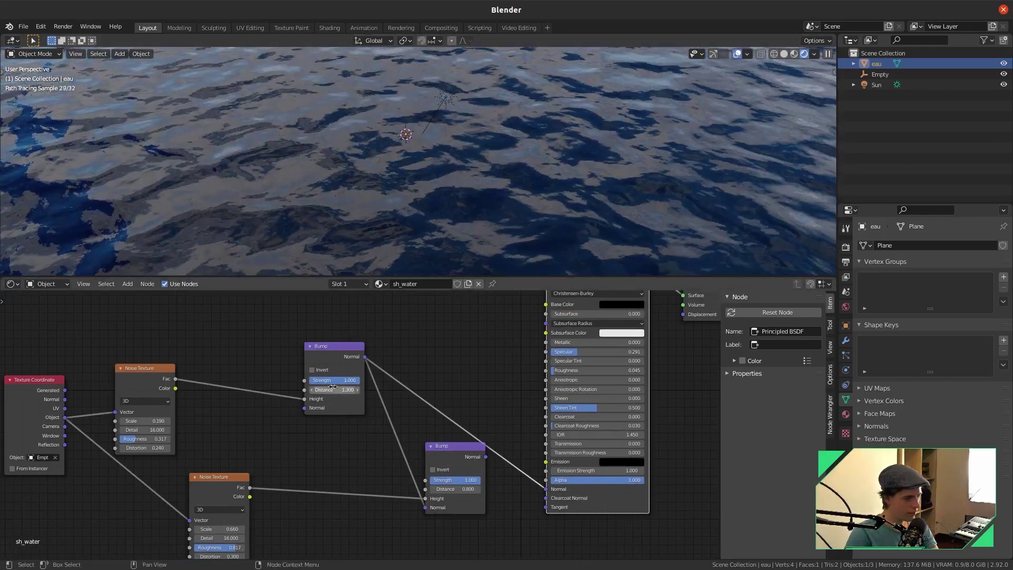
- Set the first Bump's distance to 15.9 and reconnect the second Bump's Normal output to the Principled BSDF
{"action": "left_click_drag", "start_coordinate": [333, 389], "coordinate": [364, 389]}
{"action": "middle_click_drag", "start_coordinate": [424, 229], "coordinate": [526, 198]}
{"action": "left_click_drag", "start_coordinate": [344, 389], "coordinate": [357, 389]}
{"action": "middle_click_drag", "start_coordinate": [526, 292], "coordinate": [457, 383]}
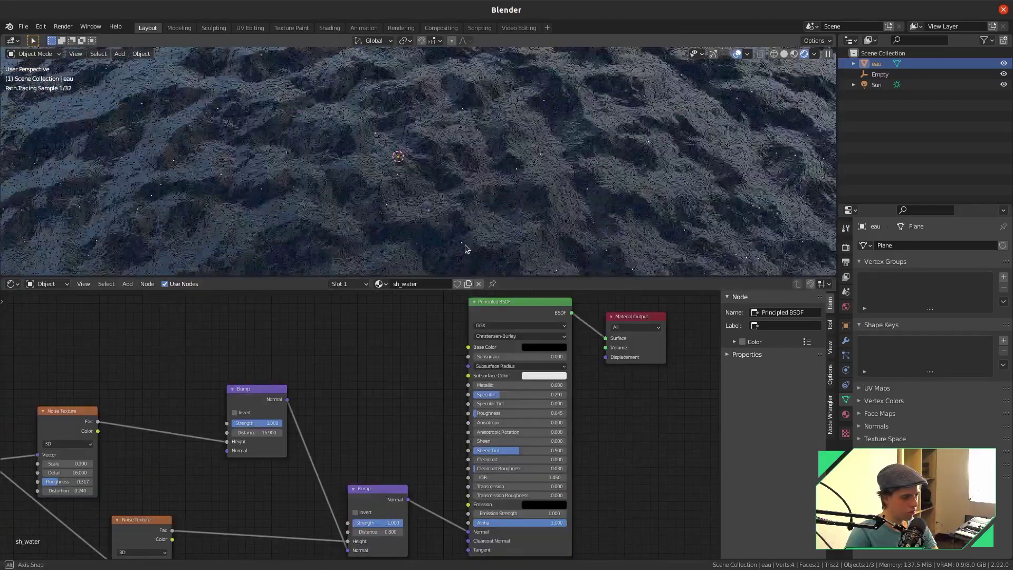
{"action": "middle_click_drag", "start_coordinate": [466, 248], "coordinate": [447, 235]}
- Set the second Noise Texture's scale to 0.78, detail to 15.6, roughness to 0.433 and distortion to 0.1
{"action": "middle_click_drag", "start_coordinate": [373, 330], "coordinate": [391, 273]}
{"action": "mouse_move", "coordinate": [159, 515]}
{"action": "left_mouse_down"}
{"action": "mouse_move", "coordinate": [150, 515]}
{"action": "mouse_move", "coordinate": [163, 524]}
{"action": "left_mouse_up"}
{"action": "left_click_drag", "start_coordinate": [296, 407], "coordinate": [282, 407]}
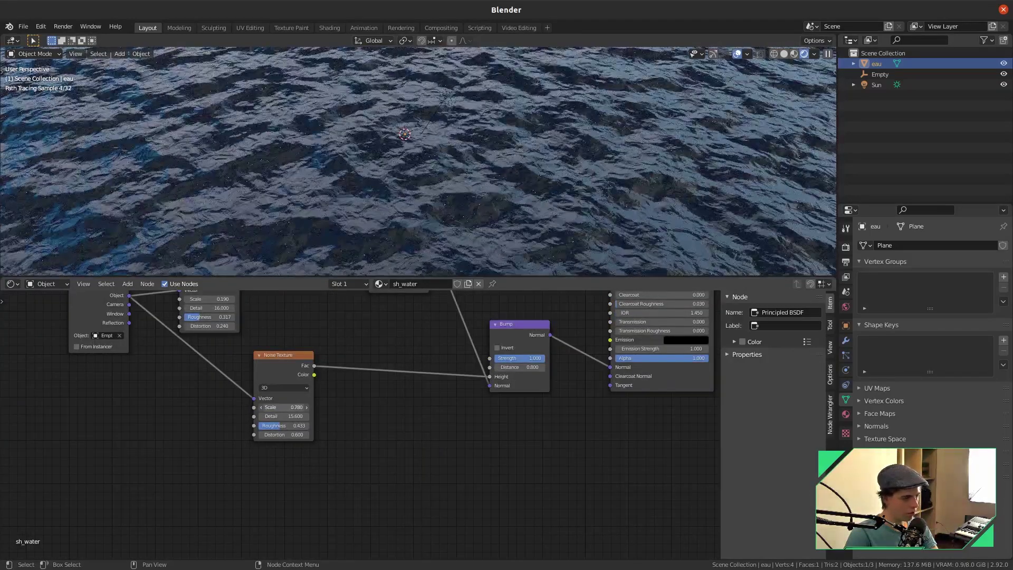
{"action": "type", "text": "0.1"}
{"action": "key", "text": "Return"}
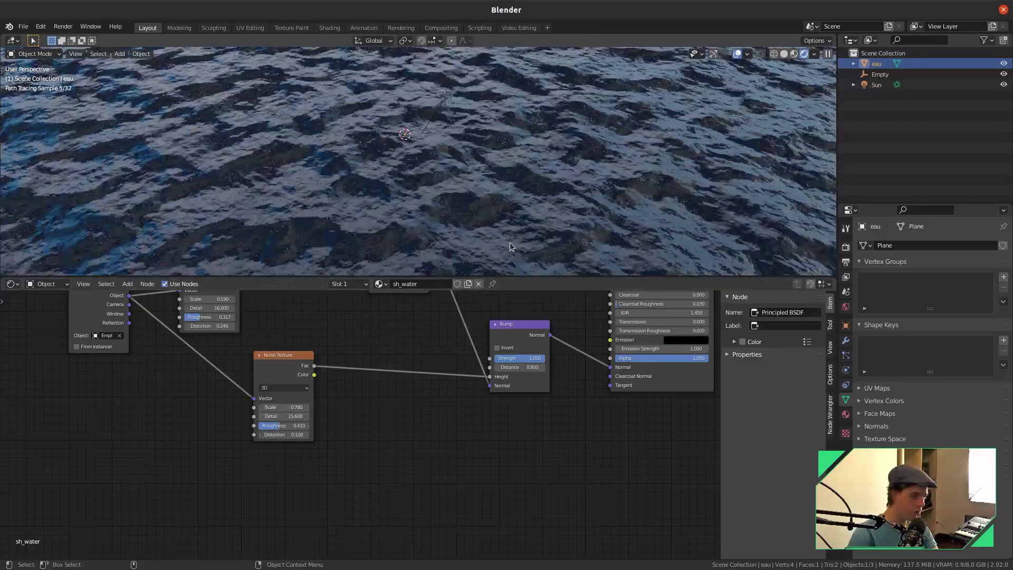
{"action": "mouse_move", "coordinate": [509, 242]}
{"action": "middle_mouse_down"}
{"action": "mouse_move", "coordinate": [491, 245]}
{"action": "mouse_move", "coordinate": [533, 190]}
{"action": "mouse_move", "coordinate": [601, 198]}
{"action": "mouse_move", "coordinate": [501, 194]}
{"action": "middle_mouse_up"}
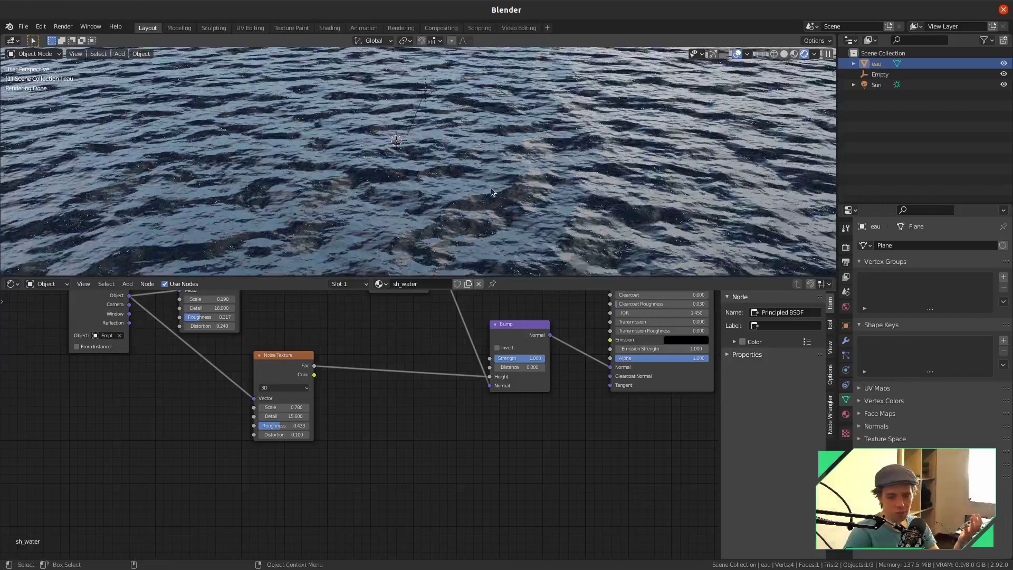
- Compact the node tree by moving both Bump nodes and the Principled BSDF closer to the Noise Texture nodes
{"action": "middle_click_drag", "start_coordinate": [367, 349], "coordinate": [391, 411]}
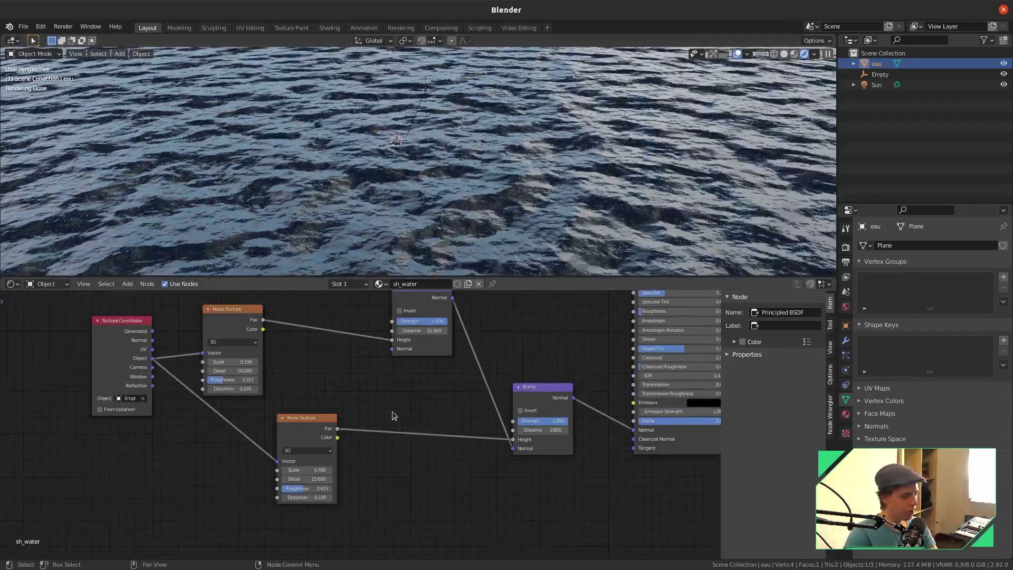
{"action": "scroll", "coordinate": [416, 360], "scroll_direction": "down", "scroll_amount": 2}
{"action": "middle_click_drag", "start_coordinate": [420, 360], "coordinate": [403, 414]}
{"action": "left_click_drag", "start_coordinate": [403, 365], "coordinate": [404, 361]}
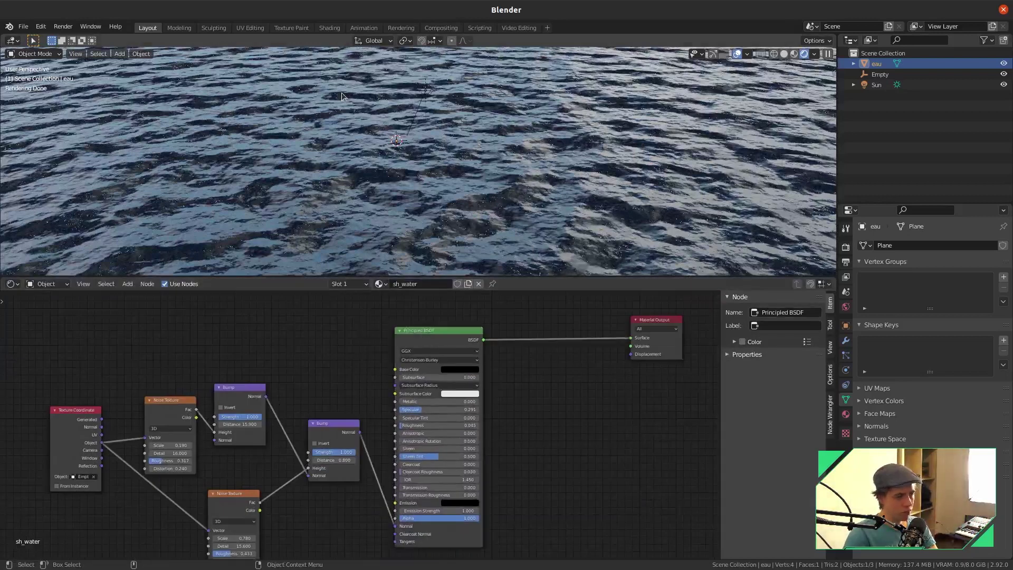
- Switch the viewport to solid shading and add an Ocean modifier to the water plane
{"action": "left_click", "coordinate": [373, 40]}
{"action": "left_click", "coordinate": [32, 54]}
{"action": "left_click", "coordinate": [37, 67]}
{"action": "key", "text": "z"}
{"action": "middle_click_drag", "start_coordinate": [498, 181], "coordinate": [451, 182]}
{"action": "left_click", "coordinate": [845, 341]}
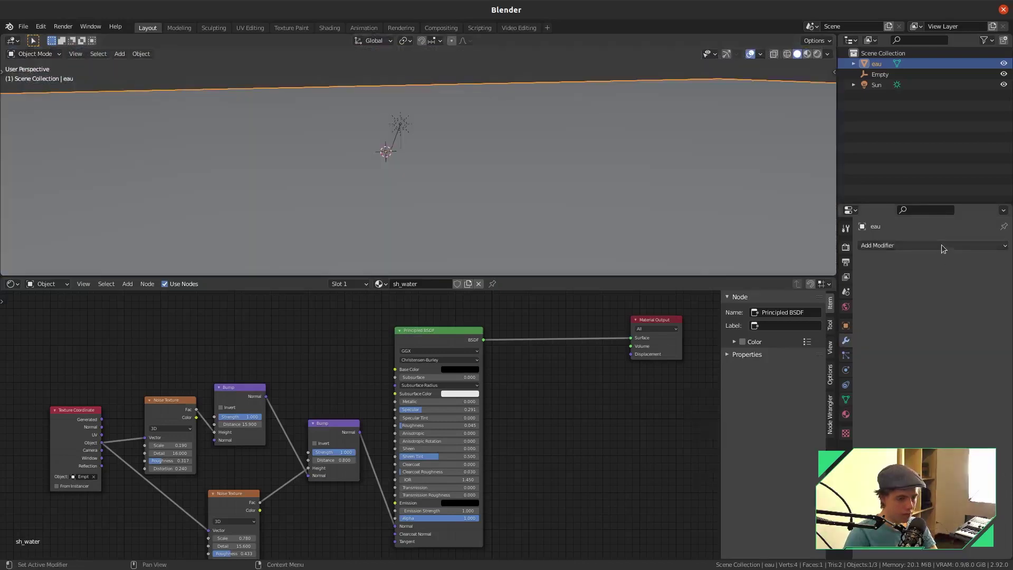
{"action": "left_click", "coordinate": [943, 246]}
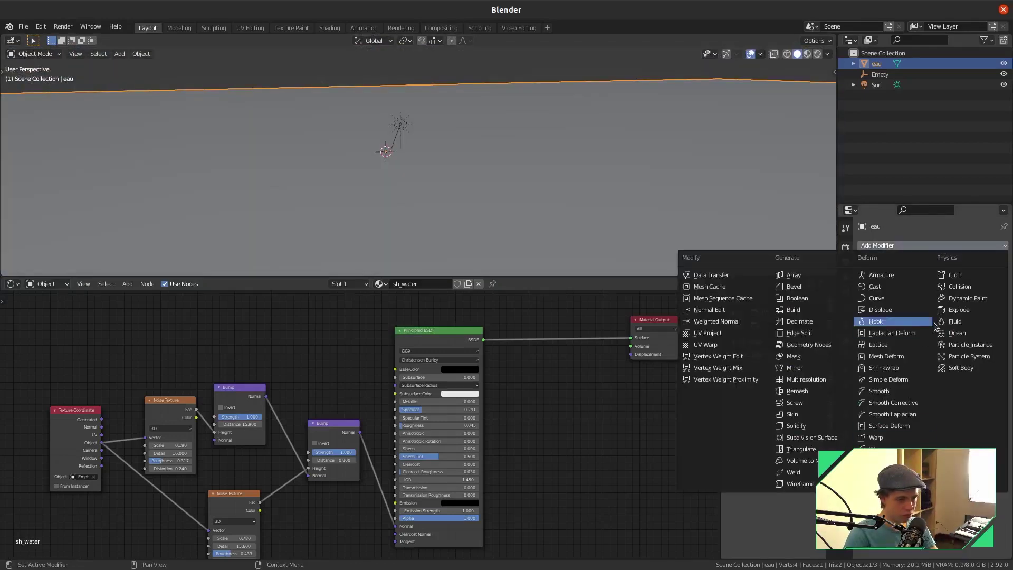
{"action": "left_click", "coordinate": [956, 333]}
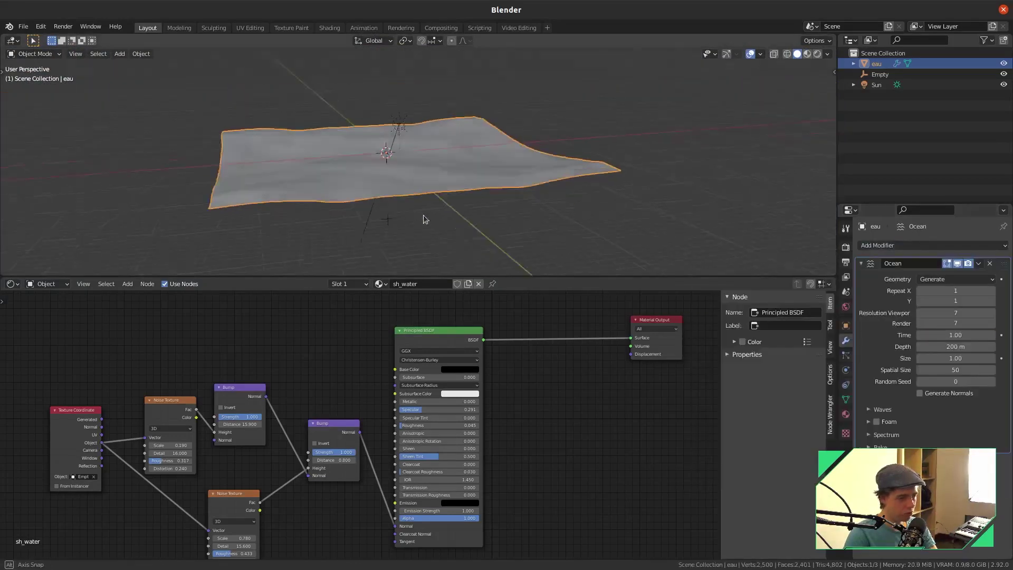
- Inspect the ocean mesh from several angles in rendered shading, and return to solid shading
{"action": "middle_click_drag", "start_coordinate": [425, 219], "coordinate": [391, 315]}
{"action": "middle_click_drag", "start_coordinate": [440, 248], "coordinate": [446, 217]}
{"action": "key", "text": "z"}
{"action": "left_click", "coordinate": [449, 177]}
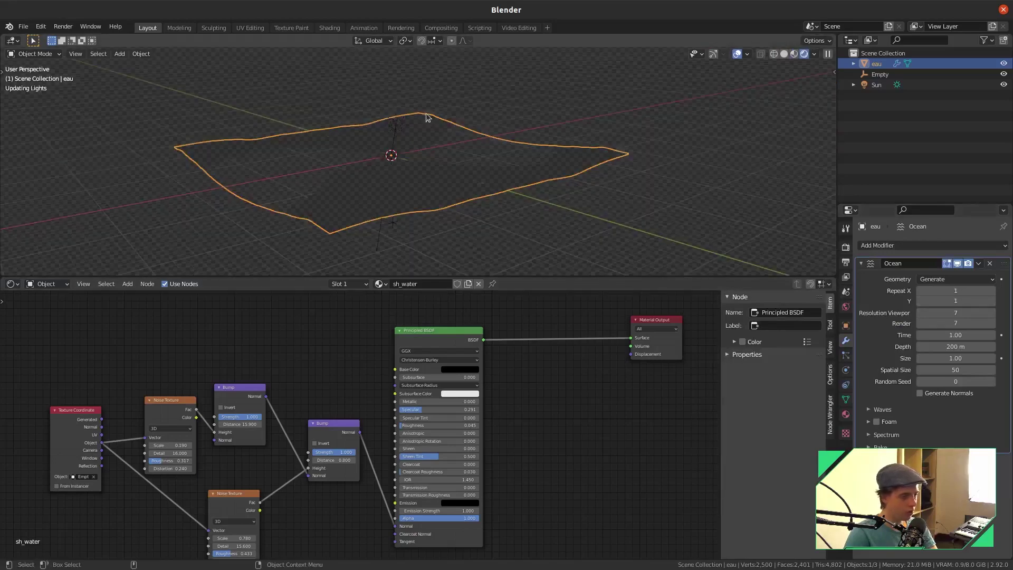
{"action": "scroll", "coordinate": [476, 176], "scroll_direction": "up", "scroll_amount": 4}
{"action": "key", "text": "z"}
{"action": "left_click", "coordinate": [523, 185]}
{"action": "middle_click_drag", "start_coordinate": [523, 185], "coordinate": [490, 186]}
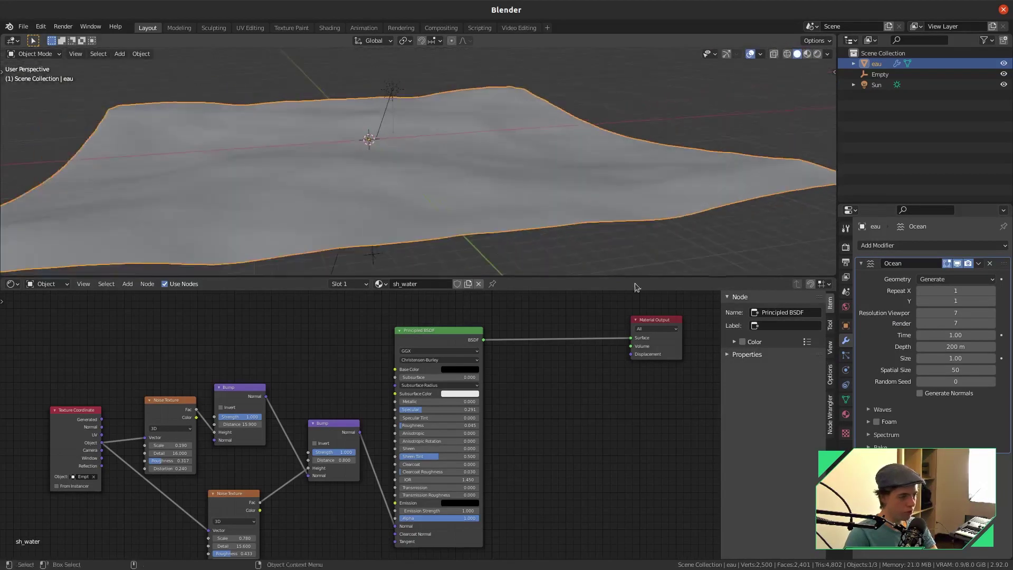
- Set the Ocean modifier's Repeat X and Y to 7 and move the enlarged mesh horizontally around the scene centre
{"action": "left_click_drag", "start_coordinate": [936, 291], "coordinate": [968, 301]}
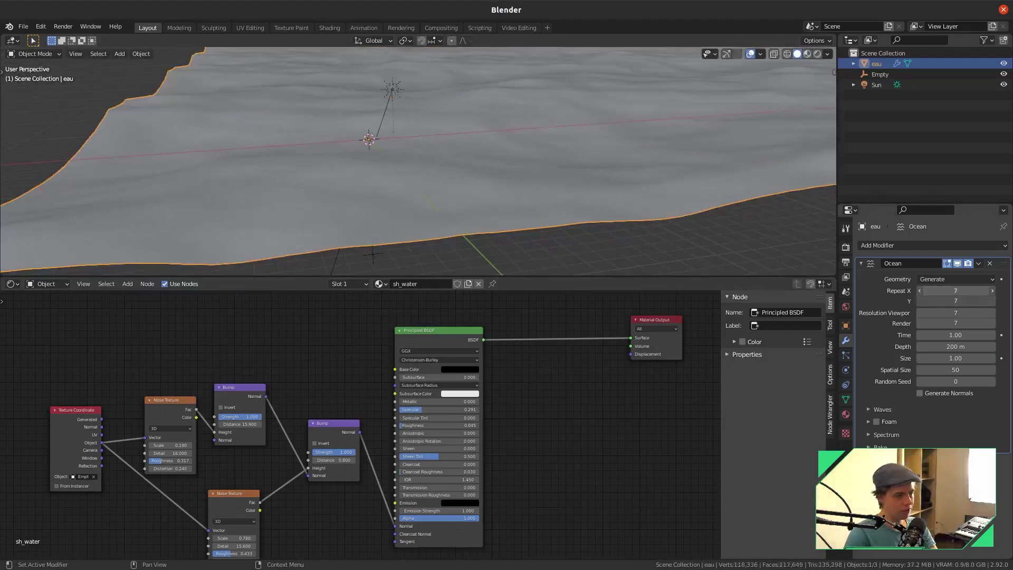
{"action": "scroll", "coordinate": [548, 145], "scroll_direction": "down", "scroll_amount": 6}
{"action": "left_click", "coordinate": [537, 169]}
{"action": "left_click", "coordinate": [555, 137]}
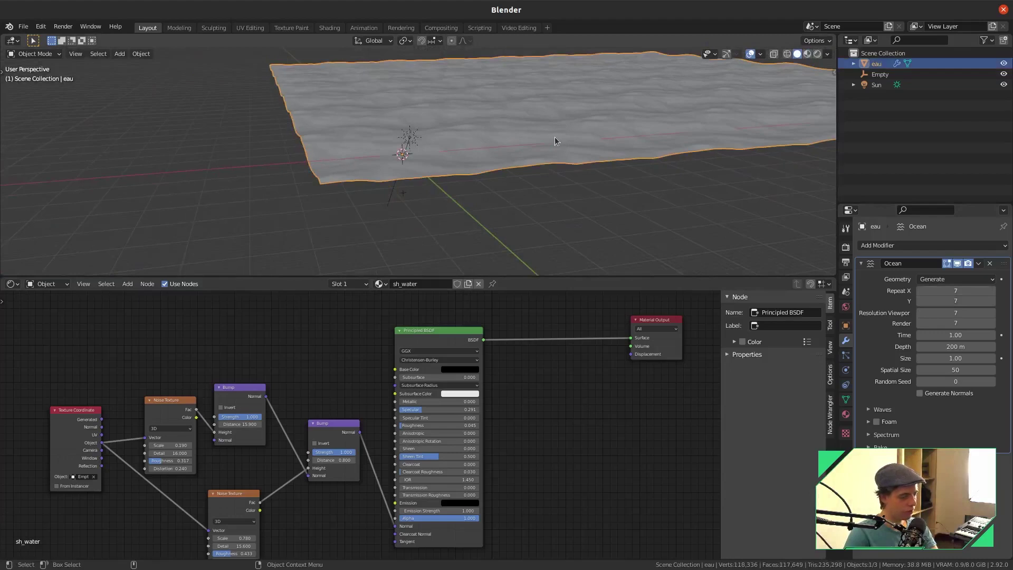
{"action": "key", "text": "g"}
{"action": "key", "text": "z"}
{"action": "left_click", "coordinate": [555, 121]}
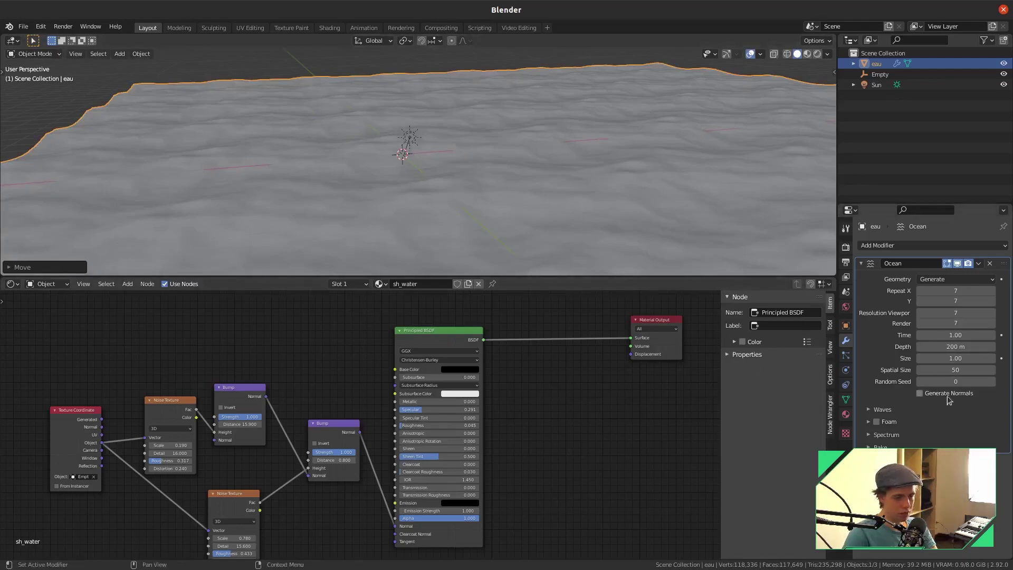
- Try different Time and Depth values in the Ocean modifier, and reset them to 1 and 200 m
{"action": "mouse_move", "coordinate": [955, 335]}
{"action": "left_mouse_down"}
{"action": "mouse_move", "coordinate": [918, 335]}
{"action": "mouse_move", "coordinate": [957, 347]}
{"action": "left_mouse_up"}
{"action": "type", "text": "1"}
{"action": "key", "text": "Return"}
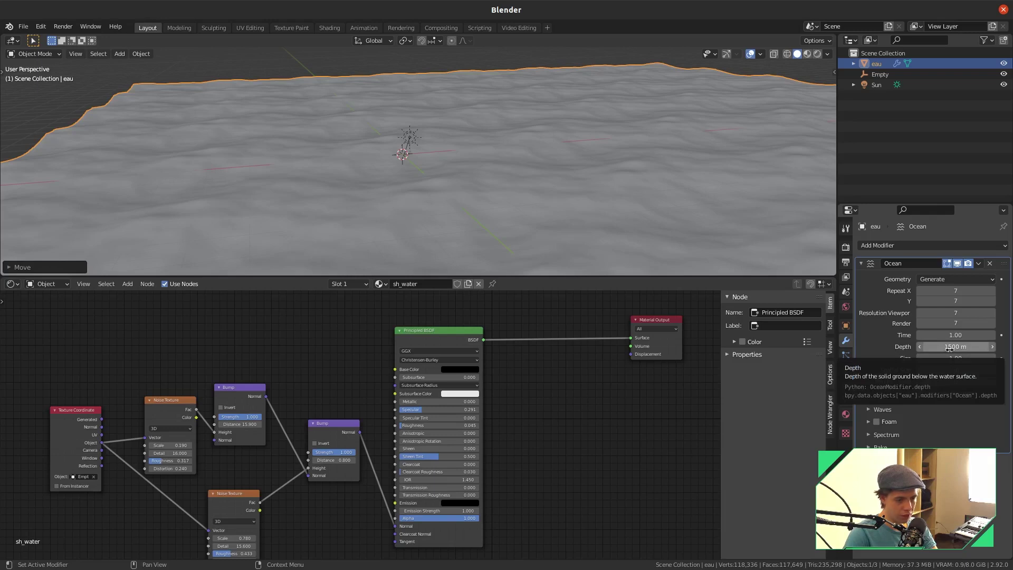
{"action": "left_click", "coordinate": [949, 347]}
{"action": "type", "text": "200"}
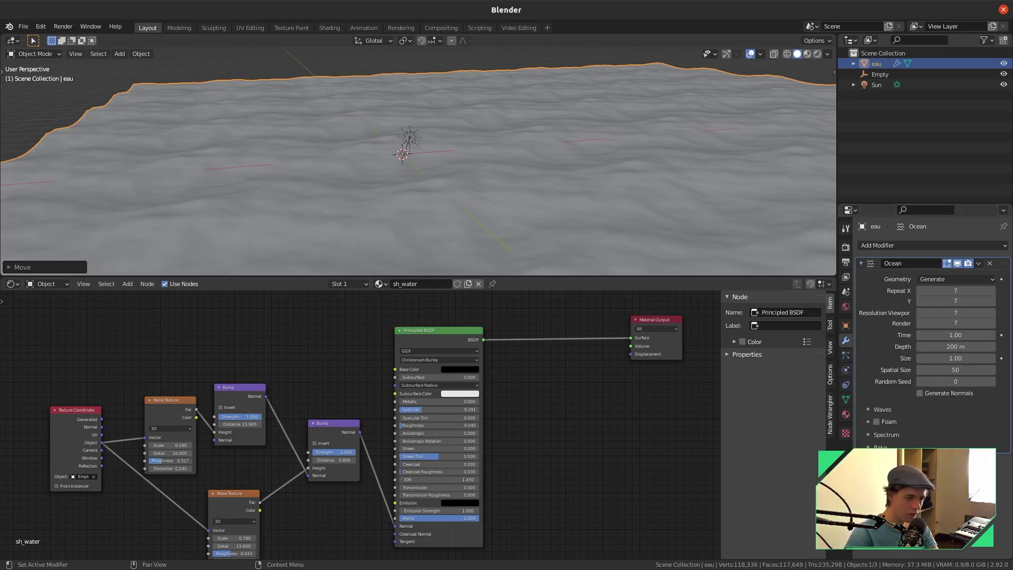
{"action": "key", "text": "Return"}
- Set the Ocean modifier's Size to 0.28 and Spatial Size to 54
{"action": "left_click_drag", "start_coordinate": [955, 359], "coordinate": [933, 358]}
{"action": "middle_click_drag", "start_coordinate": [579, 183], "coordinate": [534, 104], "text": "shift"}
{"action": "left_click_drag", "start_coordinate": [946, 358], "coordinate": [960, 370]}
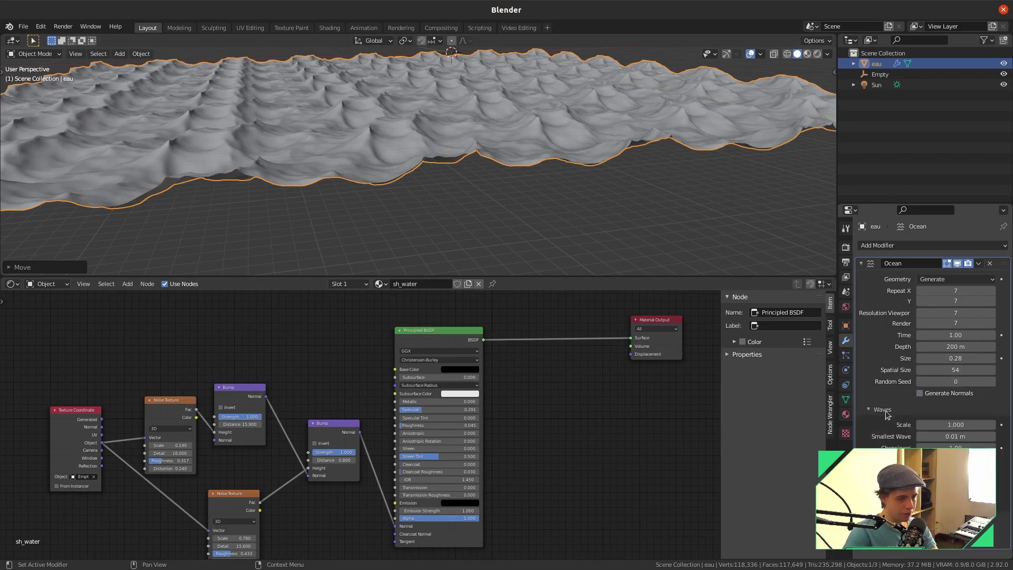
- Set the ocean waves' Scale to 0.91 and Smallest Wave to 0 m, and increase their choppiness
{"action": "left_click", "coordinate": [861, 263]}
{"action": "left_click", "coordinate": [863, 264]}
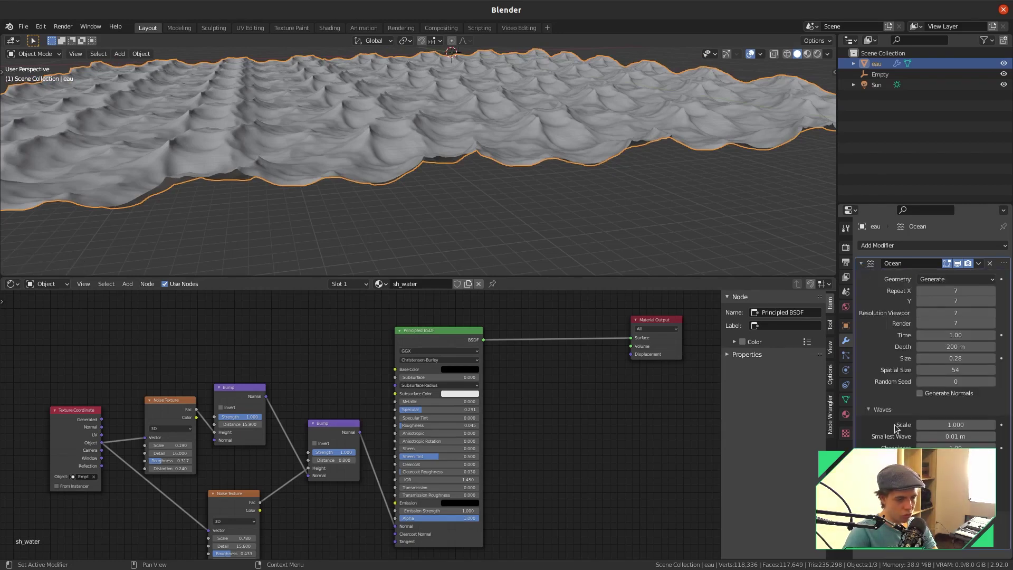
{"action": "left_click_drag", "start_coordinate": [944, 425], "coordinate": [968, 446]}
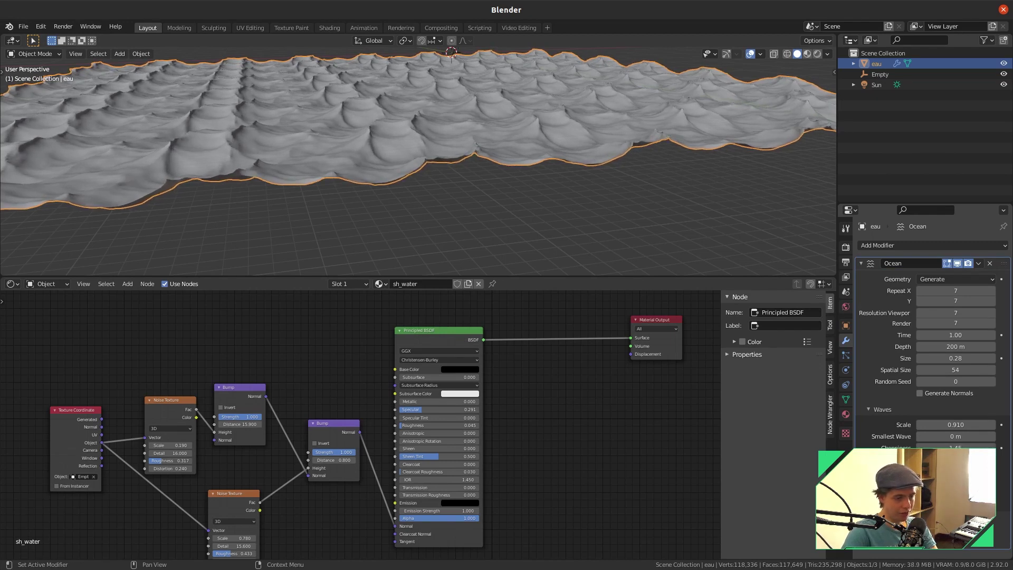
- Collapse the wave settings and enable the Ocean modifier's Foam option with its settings expanded
{"action": "left_click", "coordinate": [881, 410]}
{"action": "left_click", "coordinate": [871, 425]}
{"action": "left_click", "coordinate": [876, 421]}
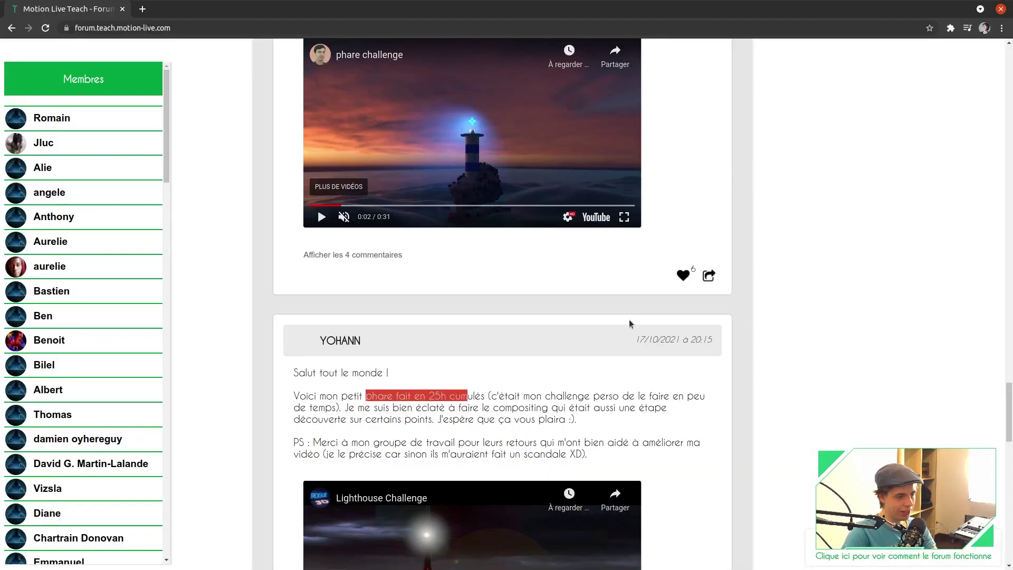
- Switch to the forum in the browser and view the Lighthouse Challenge video in full screen as an ocean reference
{"action": "scroll", "coordinate": [611, 342], "scroll_direction": "down", "scroll_amount": 4}
{"action": "scroll", "coordinate": [611, 342], "scroll_direction": "down", "scroll_amount": 3}
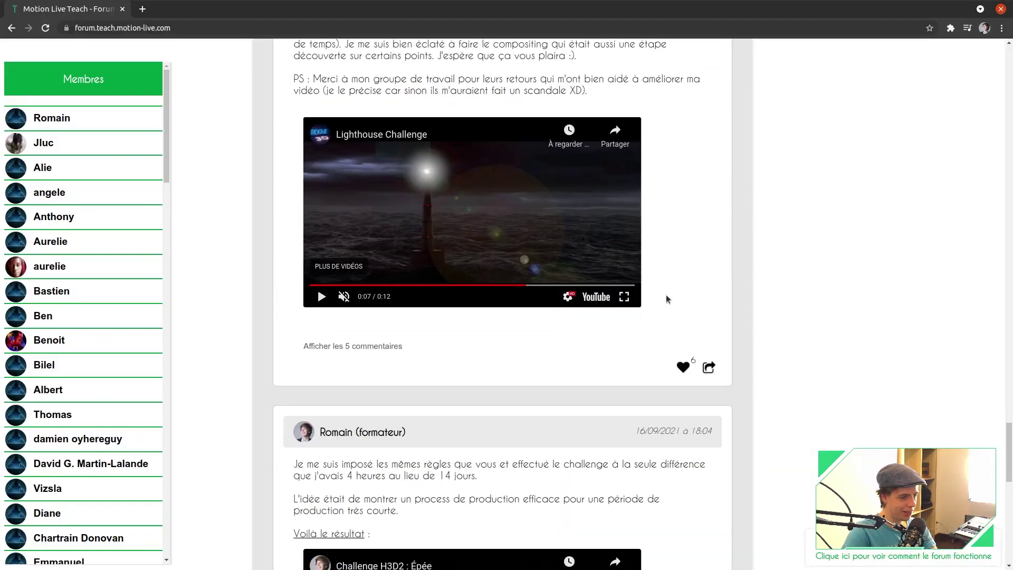
{"action": "left_click", "coordinate": [625, 297]}
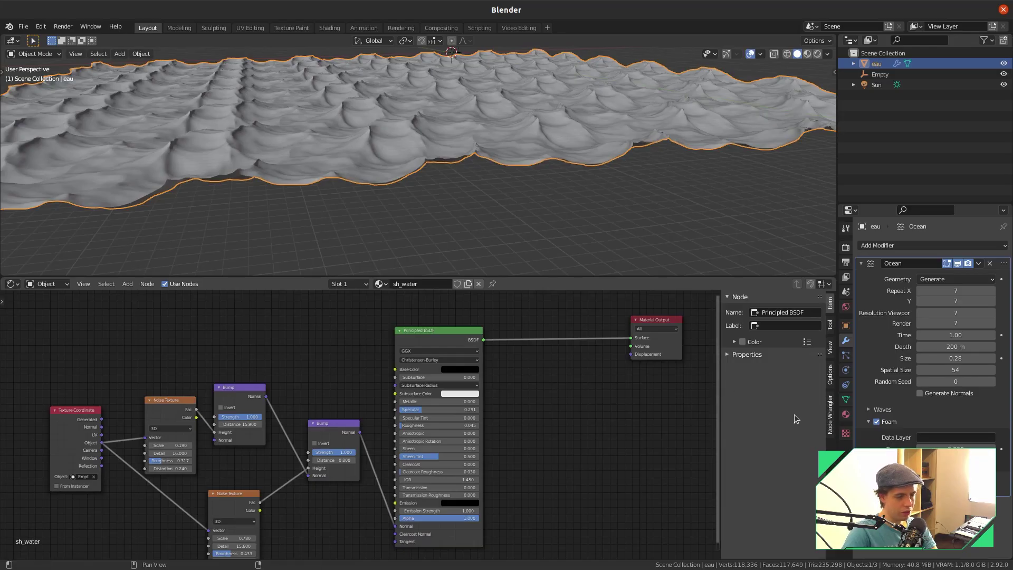
- Return to Blender, name the Ocean modifier's foam data layer "foam", and switch the viewport to rendered shading
{"action": "left_click", "coordinate": [956, 441]}
{"action": "type", "text": "foa"}
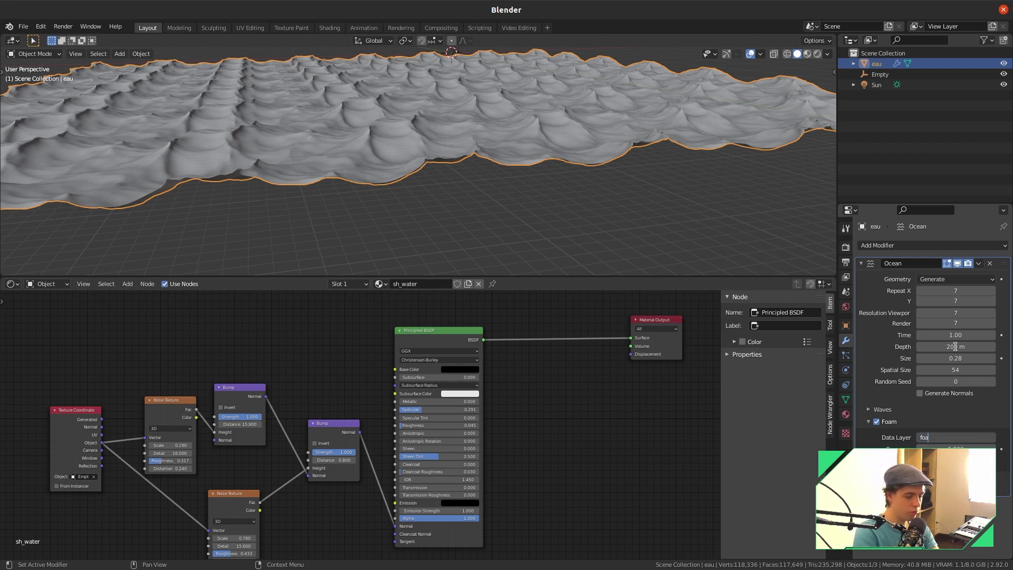
{"action": "type", "text": "m"}
{"action": "key", "text": "Return"}
{"action": "key", "text": "z"}
{"action": "left_click", "coordinate": [595, 111]}
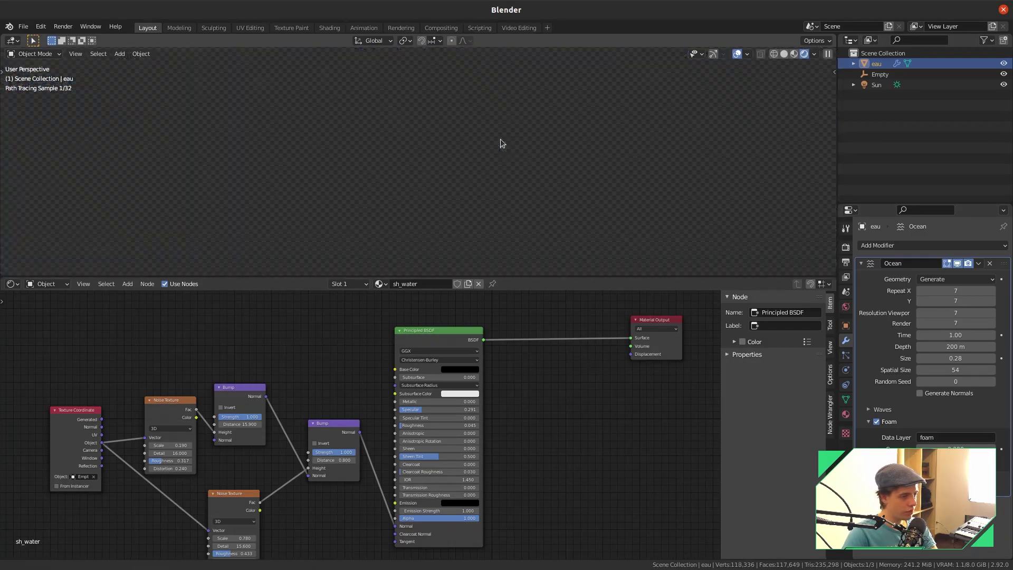
- Add a Vertex Color node beside the Principled BSDF in the water material and preview its color on the ocean
{"action": "middle_click_drag", "start_coordinate": [599, 502], "coordinate": [441, 408]}
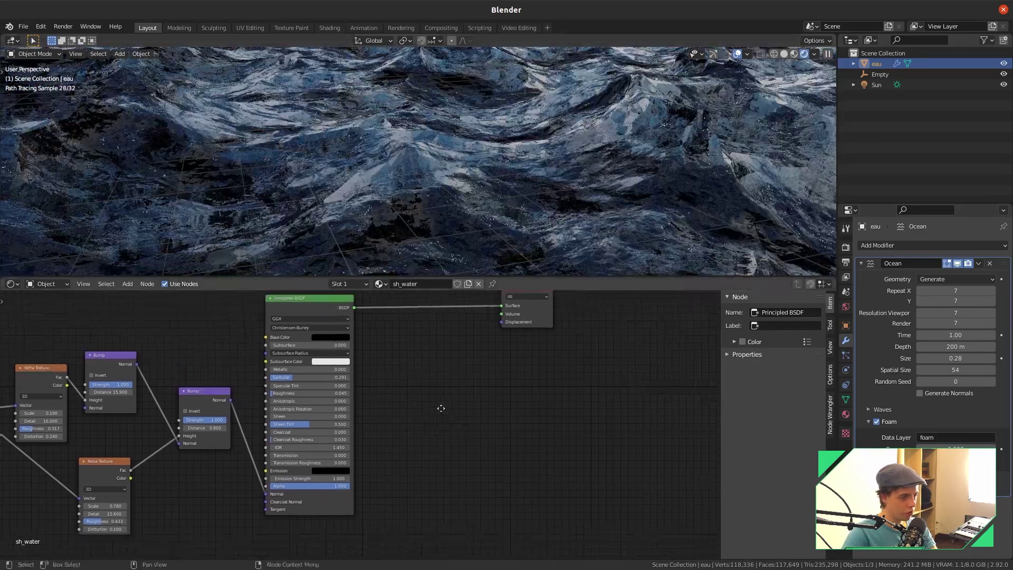
{"action": "key", "text": "shift+a"}
{"action": "left_click", "coordinate": [411, 379]}
{"action": "type", "text": "vert"}
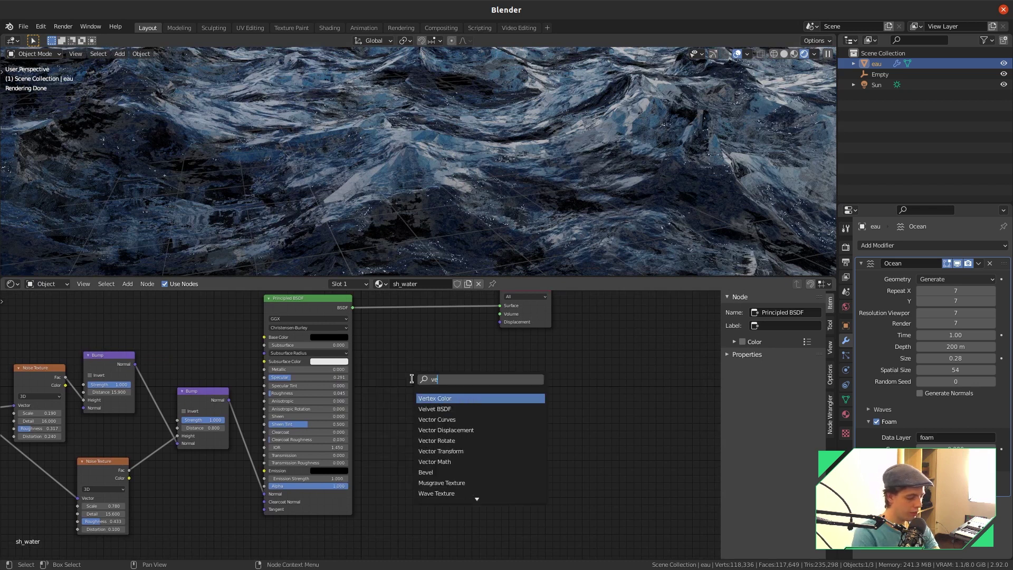
{"action": "key", "text": "Return"}
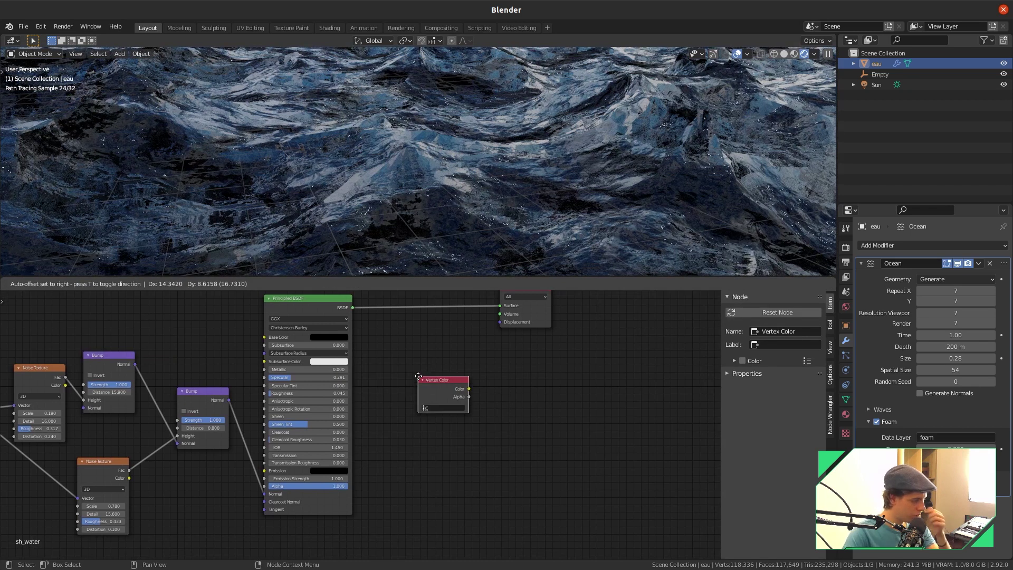
{"action": "left_click", "coordinate": [418, 376]}
{"action": "scroll", "coordinate": [516, 410], "scroll_direction": "up", "scroll_amount": 2}
{"action": "left_click", "coordinate": [377, 409], "text": "ctrl+shift"}
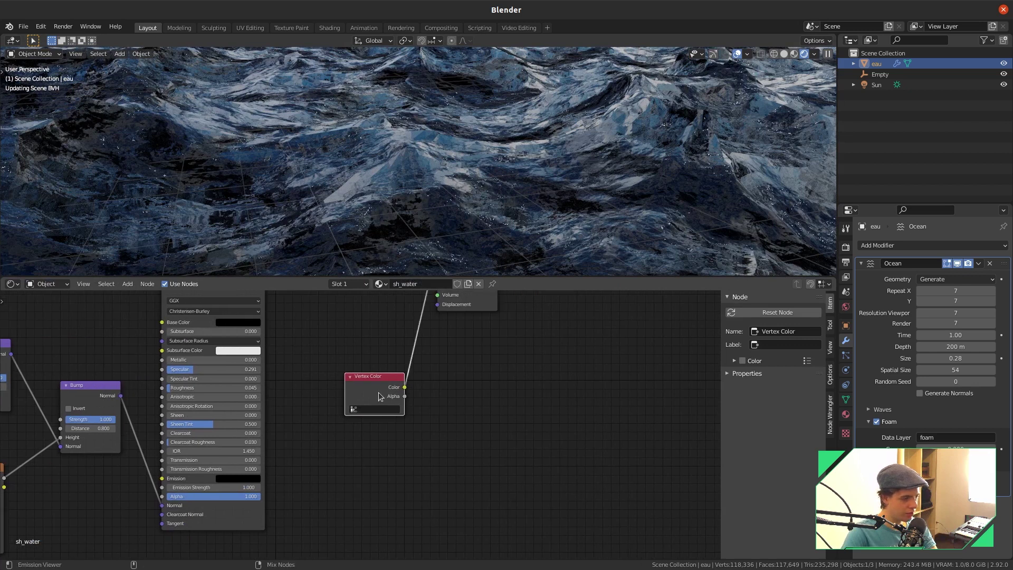
{"action": "middle_click_drag", "start_coordinate": [404, 399], "coordinate": [424, 500]}
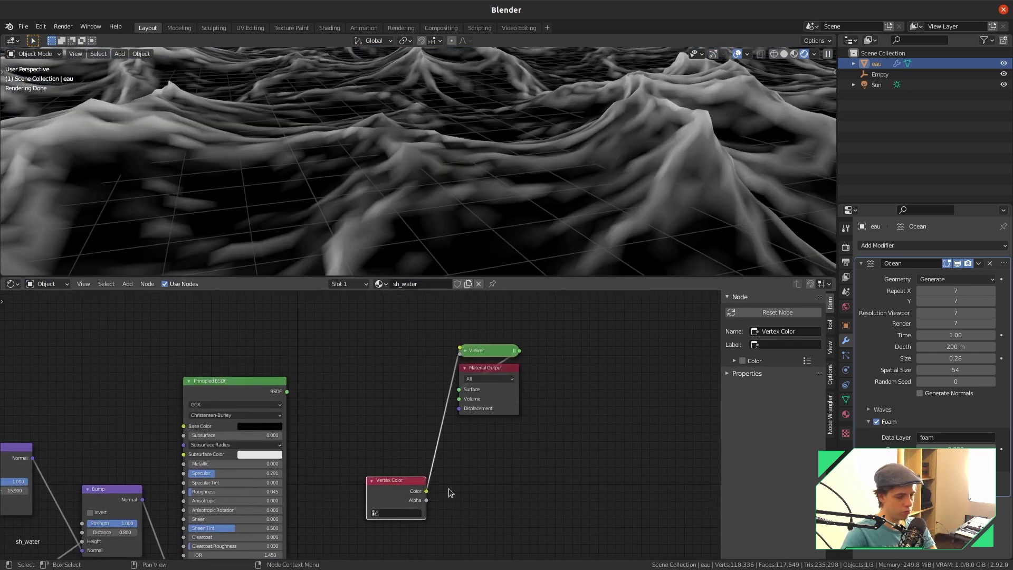
- Move the Vertex Color node above the water shader nodes to free space beside the Principled BSDF
{"action": "scroll", "coordinate": [620, 127], "scroll_direction": "down", "scroll_amount": 3}
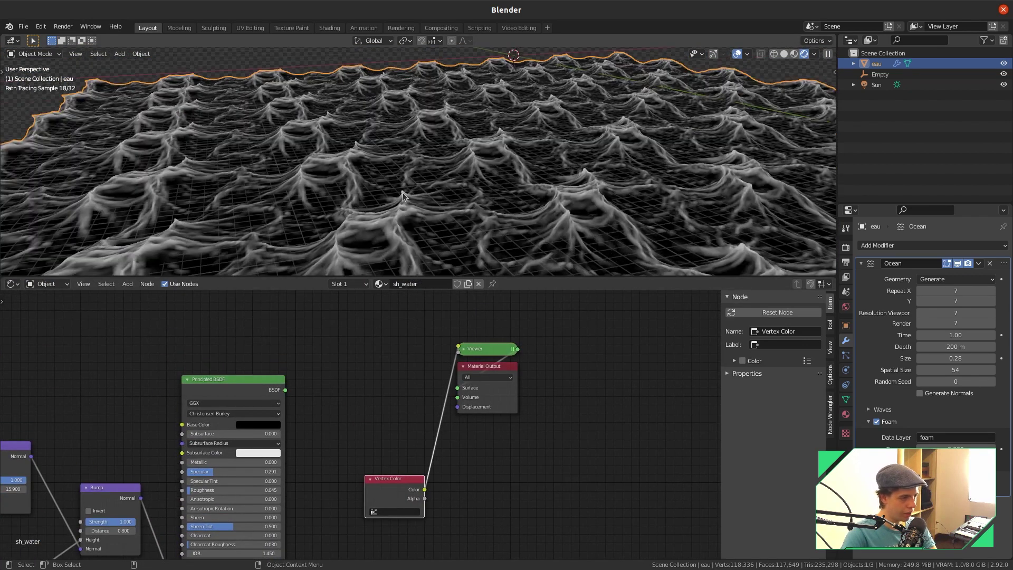
{"action": "middle_click_drag", "start_coordinate": [421, 350], "coordinate": [579, 334]}
{"action": "scroll", "coordinate": [572, 364], "scroll_direction": "down", "scroll_amount": 1}
{"action": "left_click_drag", "start_coordinate": [552, 462], "coordinate": [330, 299]}
- Duplicate the Principled BSDF, place the copy above the original, and connect it to the Material Output
{"action": "scroll", "coordinate": [508, 512], "scroll_direction": "down", "scroll_amount": 1}
{"action": "key", "text": "shift+d"}
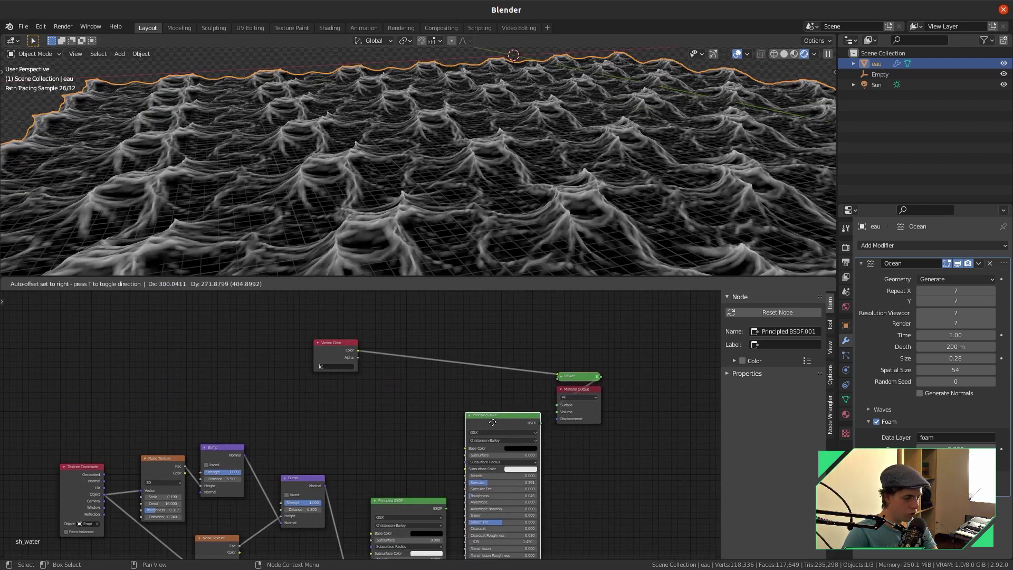
{"action": "left_click", "coordinate": [495, 420]}
{"action": "left_click", "coordinate": [496, 421], "text": "ctrl+shift"}
{"action": "left_click_drag", "start_coordinate": [577, 393], "coordinate": [630, 399]}
{"action": "scroll", "coordinate": [555, 441], "scroll_direction": "up", "scroll_amount": 4}
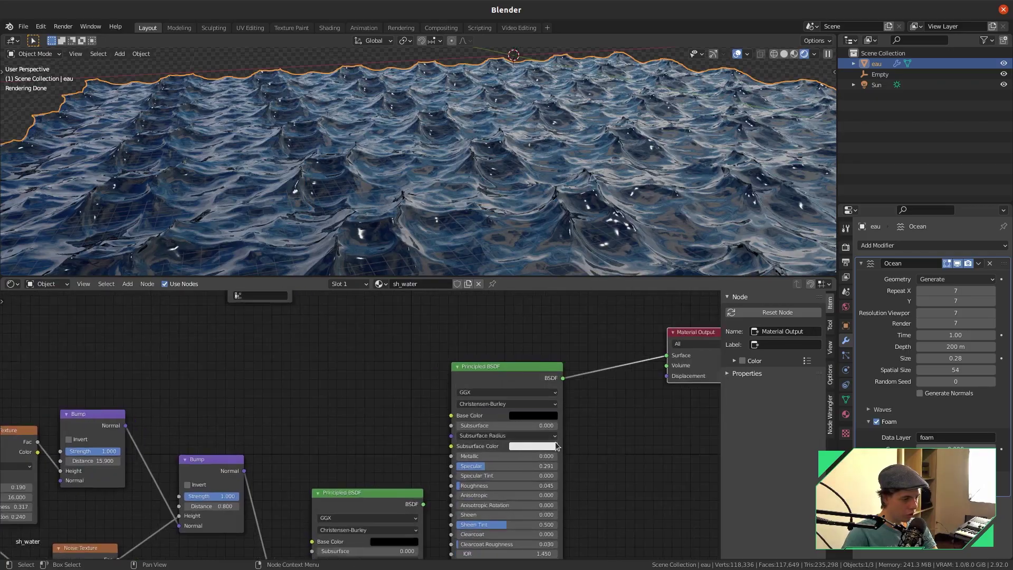
- Tune the duplicated Principled BSDF with a light grey Base Color, Specular 0.600 and Roughness 0.041
{"action": "scroll", "coordinate": [524, 431], "scroll_direction": "down", "scroll_amount": 1}
{"action": "middle_click_drag", "start_coordinate": [466, 453], "coordinate": [438, 429]}
{"action": "left_click_drag", "start_coordinate": [438, 429], "coordinate": [483, 429]}
{"action": "left_click_drag", "start_coordinate": [406, 445], "coordinate": [434, 445]}
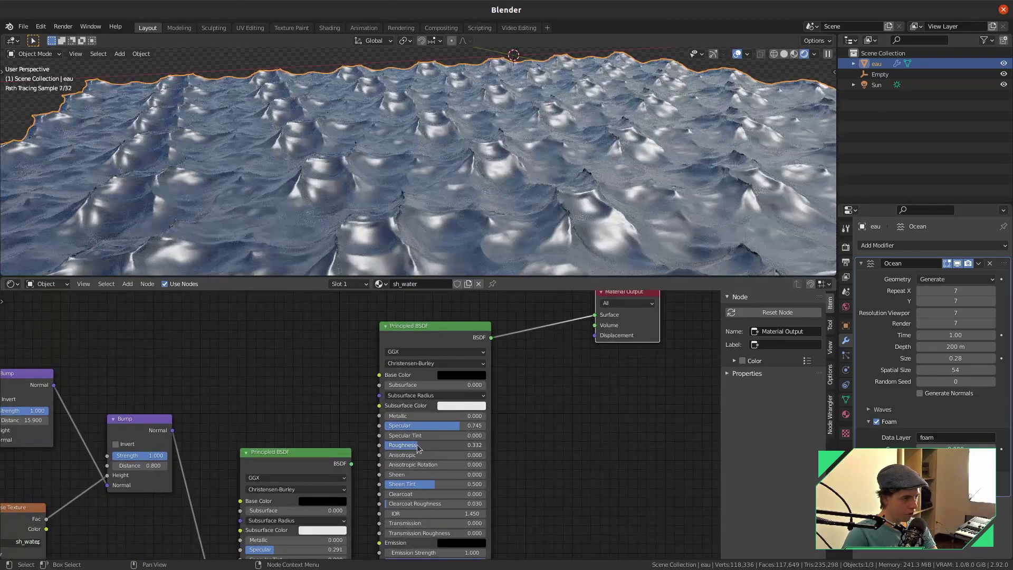
{"action": "left_click", "coordinate": [451, 377]}
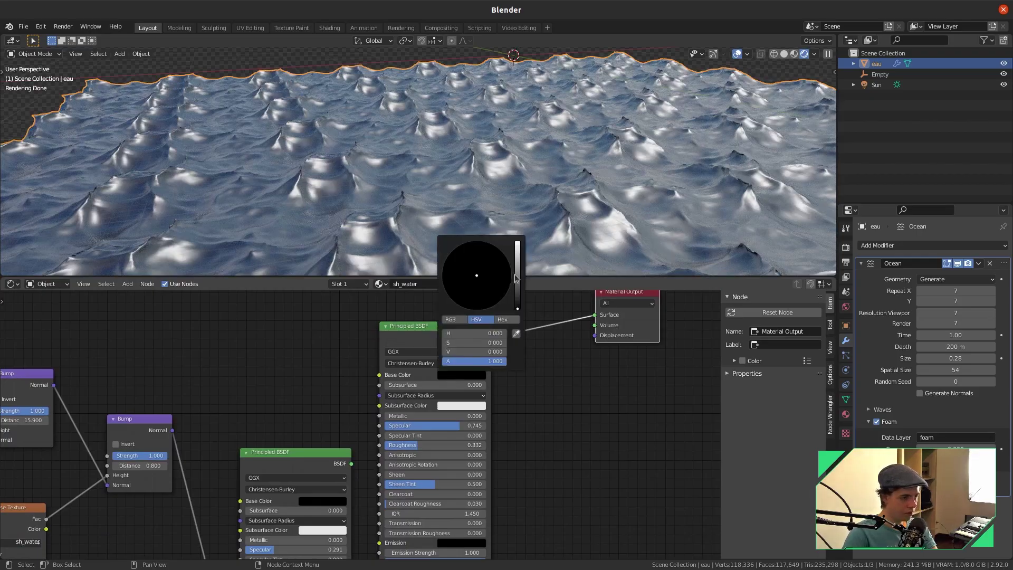
{"action": "left_click_drag", "start_coordinate": [517, 278], "coordinate": [517, 248]}
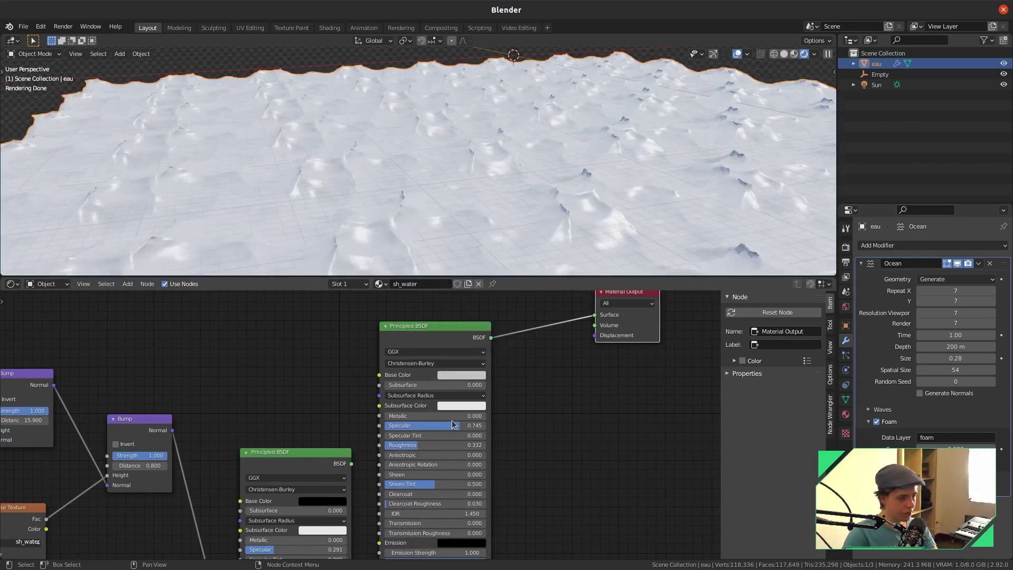
{"action": "left_click_drag", "start_coordinate": [448, 445], "coordinate": [422, 445]}
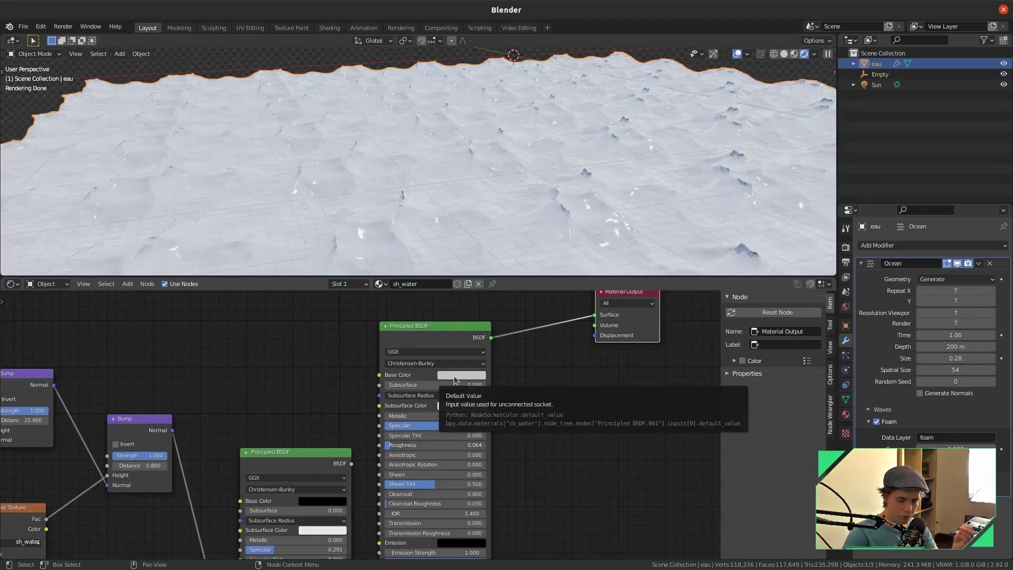
{"action": "mouse_move", "coordinate": [422, 425]}
{"action": "left_mouse_down"}
{"action": "mouse_move", "coordinate": [446, 425]}
{"action": "mouse_move", "coordinate": [419, 445]}
{"action": "left_mouse_up"}
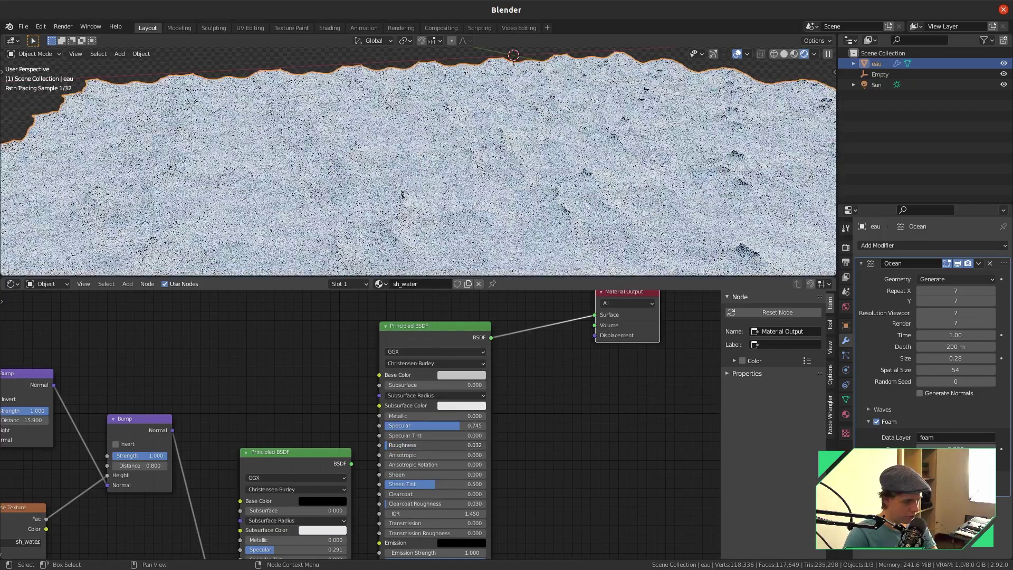
{"action": "left_click", "coordinate": [461, 375]}
{"action": "left_click_drag", "start_coordinate": [517, 269], "coordinate": [517, 267]}
{"action": "middle_click_drag", "start_coordinate": [528, 369], "coordinate": [530, 362]}
{"action": "left_click_drag", "start_coordinate": [433, 418], "coordinate": [417, 438]}
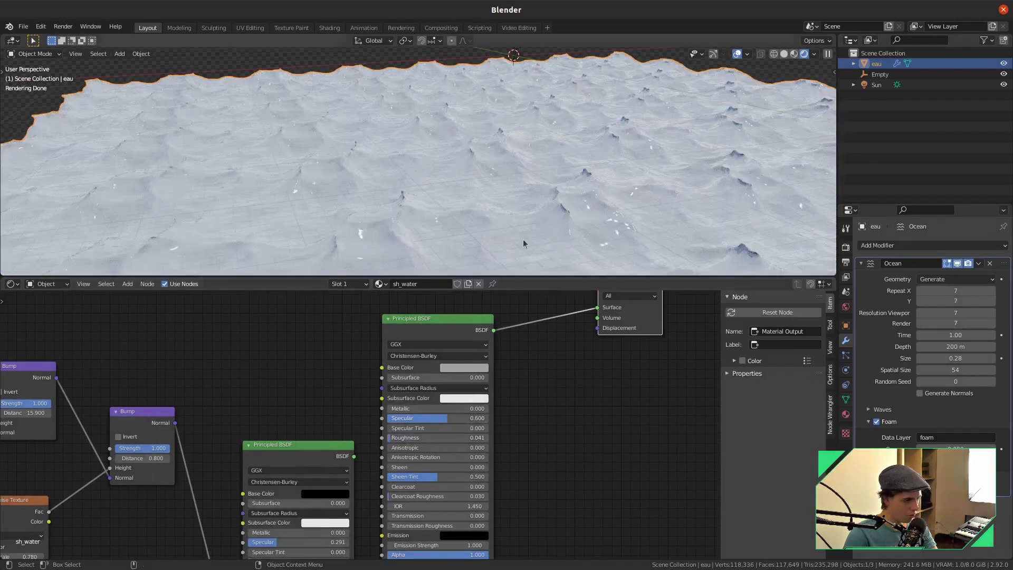
- Move the duplicated Principled BSDF directly above the original water shader
{"action": "scroll", "coordinate": [542, 381], "scroll_direction": "down", "scroll_amount": 1}
{"action": "middle_click_drag", "start_coordinate": [542, 381], "coordinate": [541, 426]}
{"action": "scroll", "coordinate": [382, 450], "scroll_direction": "down", "scroll_amount": 1}
{"action": "left_click_drag", "start_coordinate": [415, 393], "coordinate": [323, 545]}
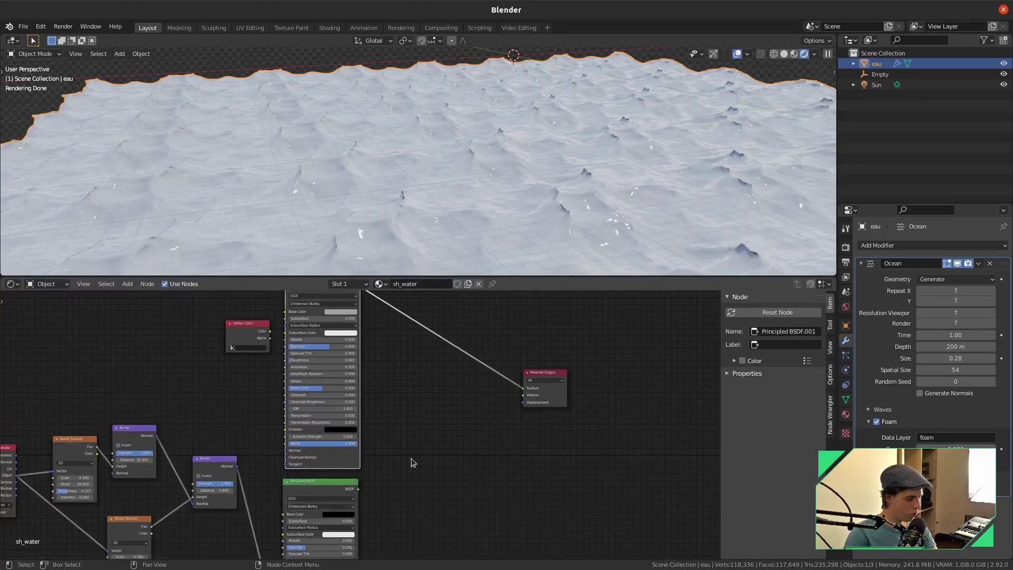
- Blend the water and foam Principled BSDFs in a new Mix Shader driven by the Vertex Color, and send it to the Material Output
{"action": "key", "text": "shift+a"}
{"action": "type", "text": "mix"}
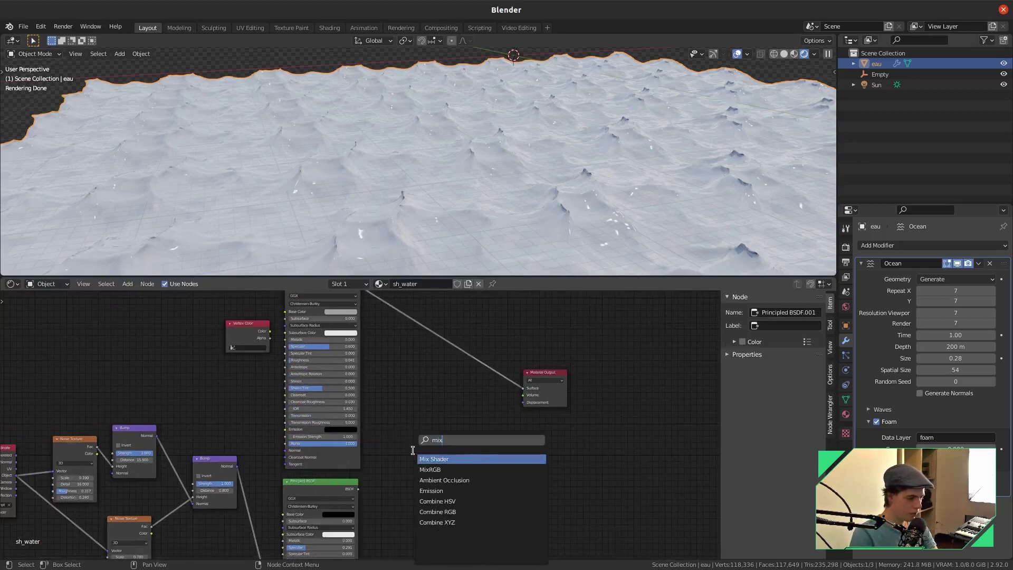
{"action": "key", "text": "Return"}
{"action": "left_click", "coordinate": [430, 464]}
{"action": "left_click_drag", "start_coordinate": [364, 304], "coordinate": [428, 488]}
{"action": "left_click_drag", "start_coordinate": [362, 505], "coordinate": [428, 482]}
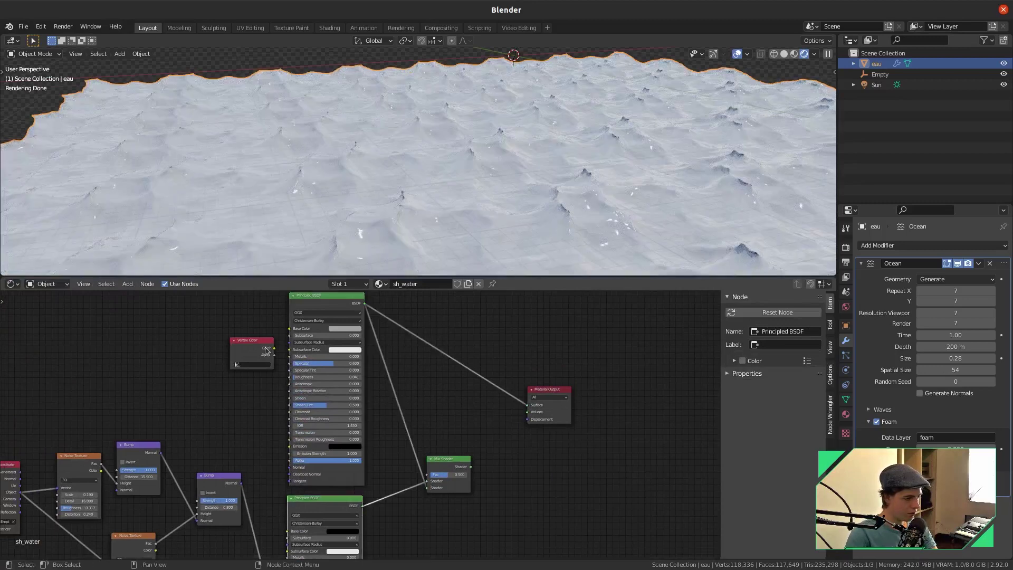
{"action": "left_click_drag", "start_coordinate": [273, 353], "coordinate": [428, 475]}
{"action": "left_click", "coordinate": [450, 464], "text": "ctrl+shift"}
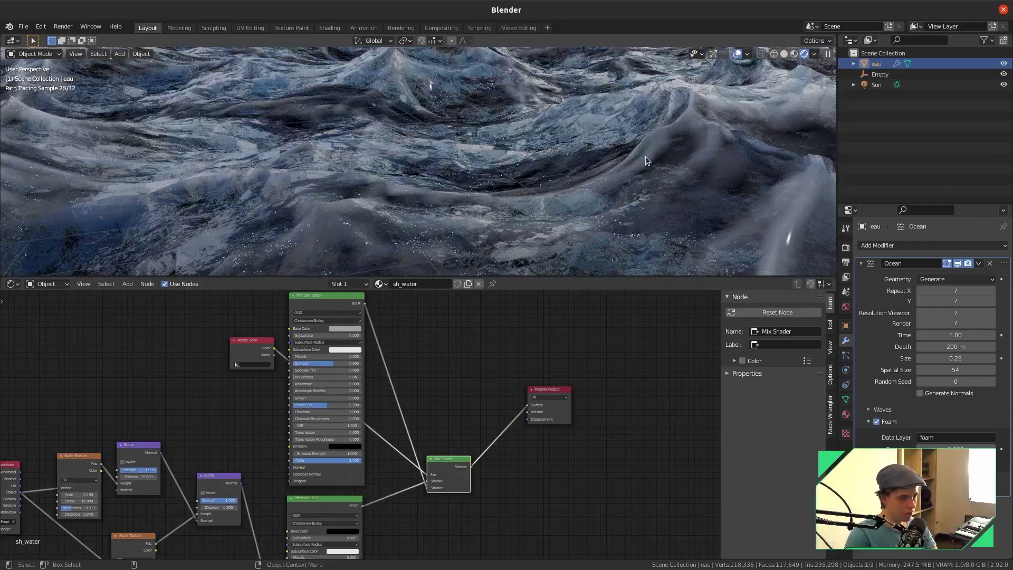
- Move the Vertex Color node away from the foam shader and brighten that shader's Base Color to white
{"action": "scroll", "coordinate": [645, 156], "scroll_direction": "down", "scroll_amount": 5}
{"action": "scroll", "coordinate": [549, 184], "scroll_direction": "up", "scroll_amount": 5}
{"action": "scroll", "coordinate": [417, 187], "scroll_direction": "down", "scroll_amount": 2}
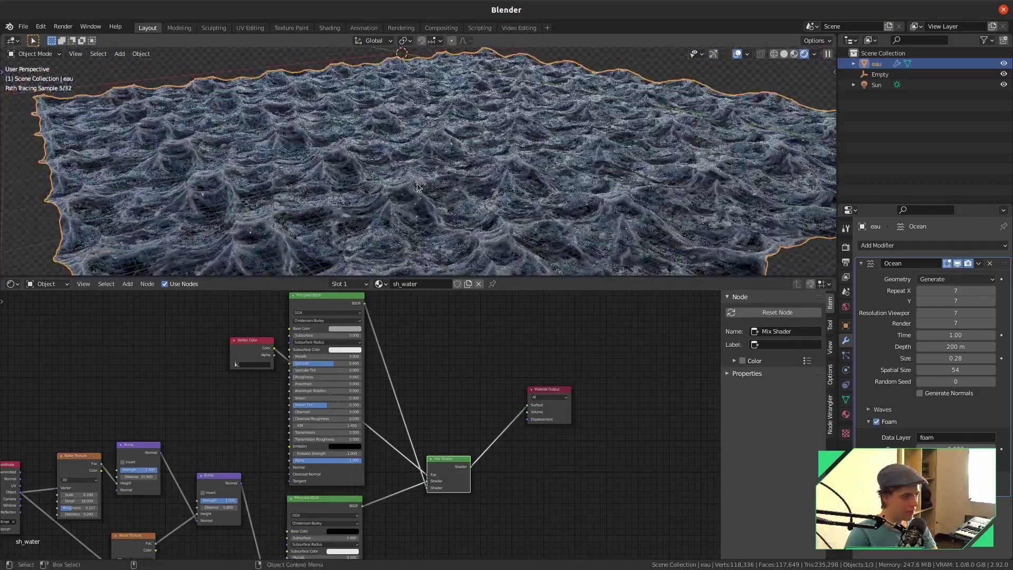
{"action": "middle_click_drag", "start_coordinate": [425, 345], "coordinate": [474, 355]}
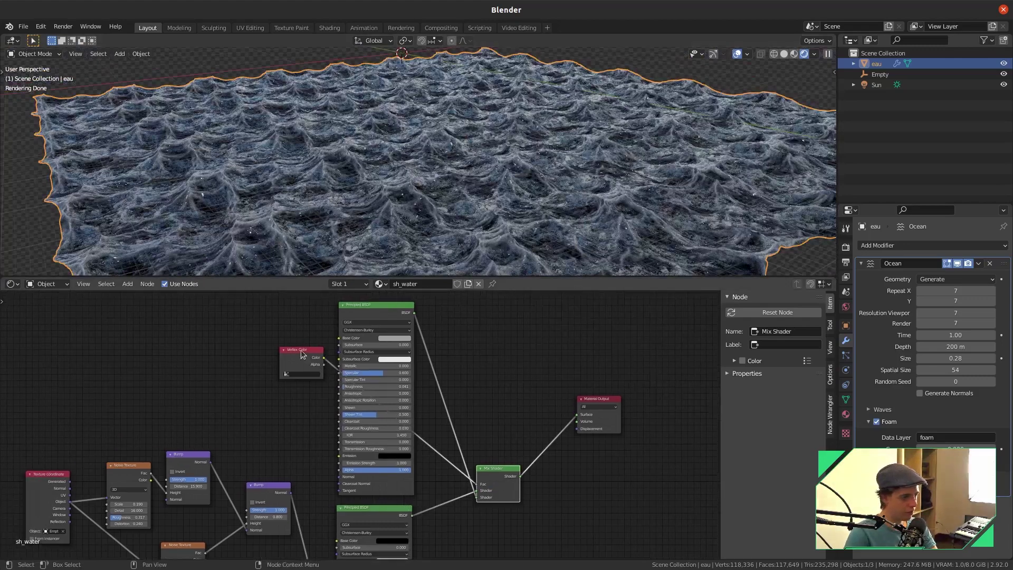
{"action": "left_click_drag", "start_coordinate": [302, 354], "coordinate": [217, 366]}
{"action": "left_click", "coordinate": [383, 340]}
{"action": "left_click_drag", "start_coordinate": [400, 322], "coordinate": [422, 323]}
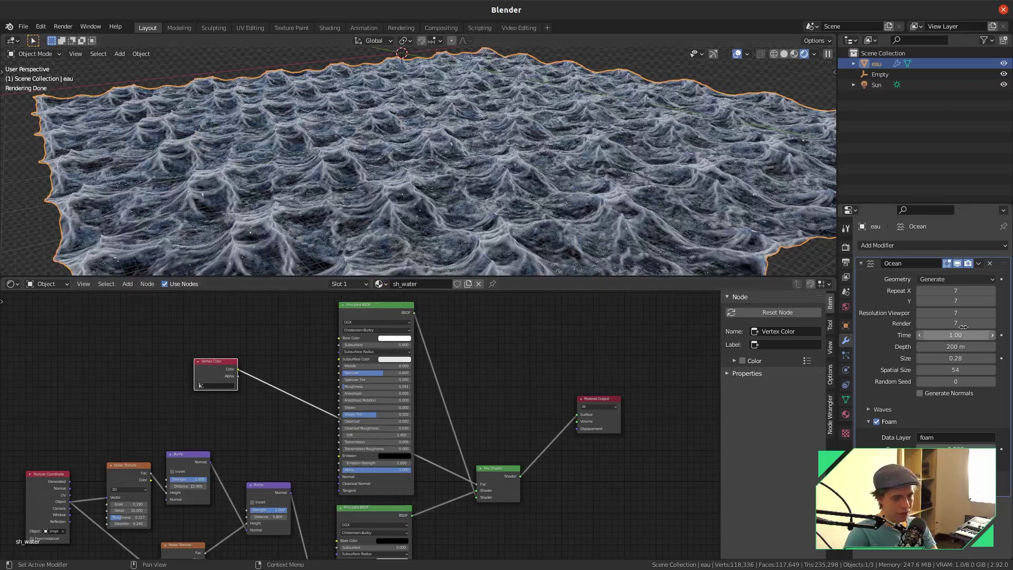
- Raise the Ocean modifier's viewport resolution to 8 and try different foam coverage amounts, resetting the coverage to 0
{"action": "left_click", "coordinate": [993, 312]}
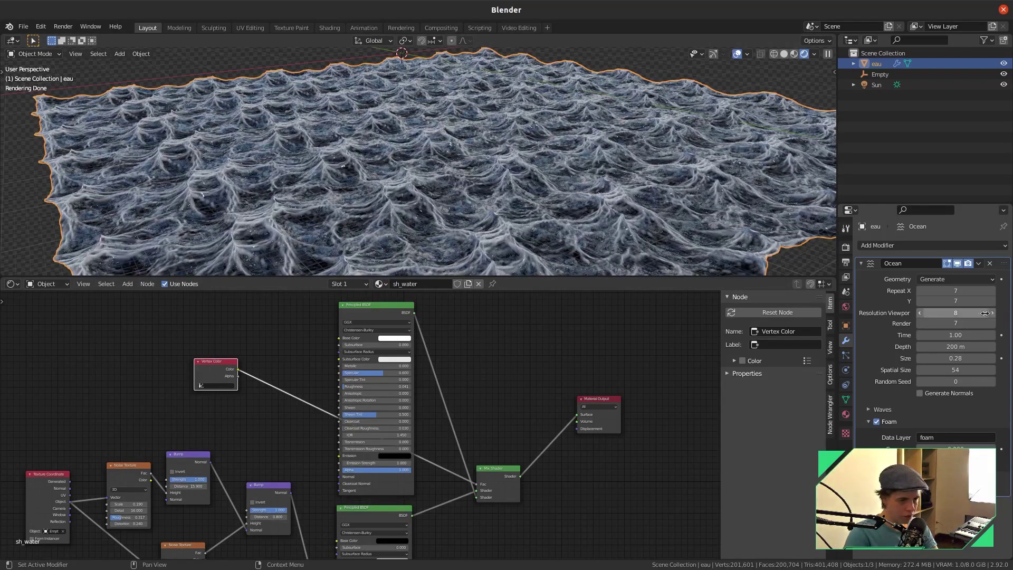
{"action": "left_click_drag", "start_coordinate": [956, 450], "coordinate": [976, 450]}
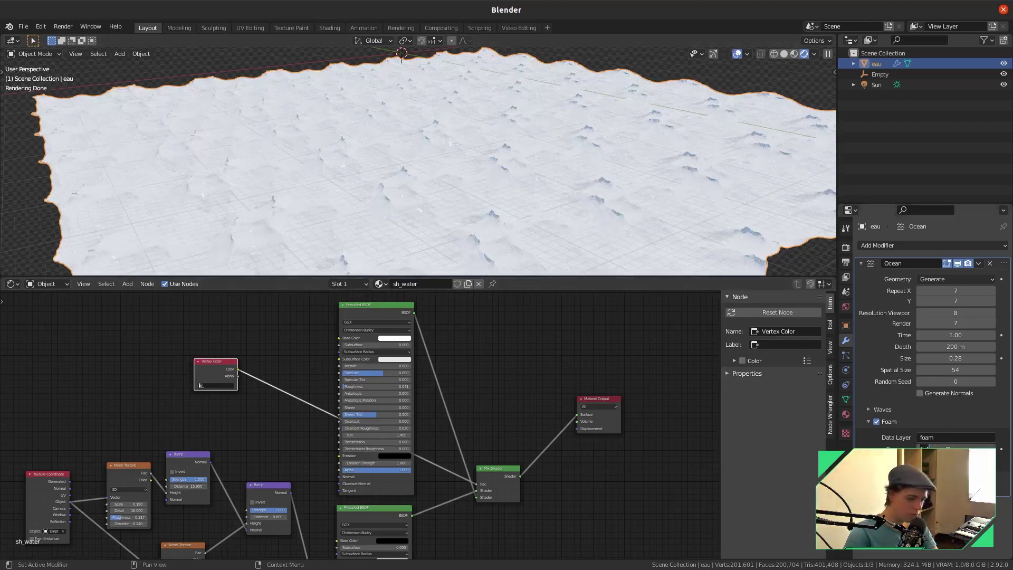
{"action": "type", "text": "0"}
{"action": "key", "text": "Return"}
{"action": "left_click_drag", "start_coordinate": [967, 449], "coordinate": [945, 449]}
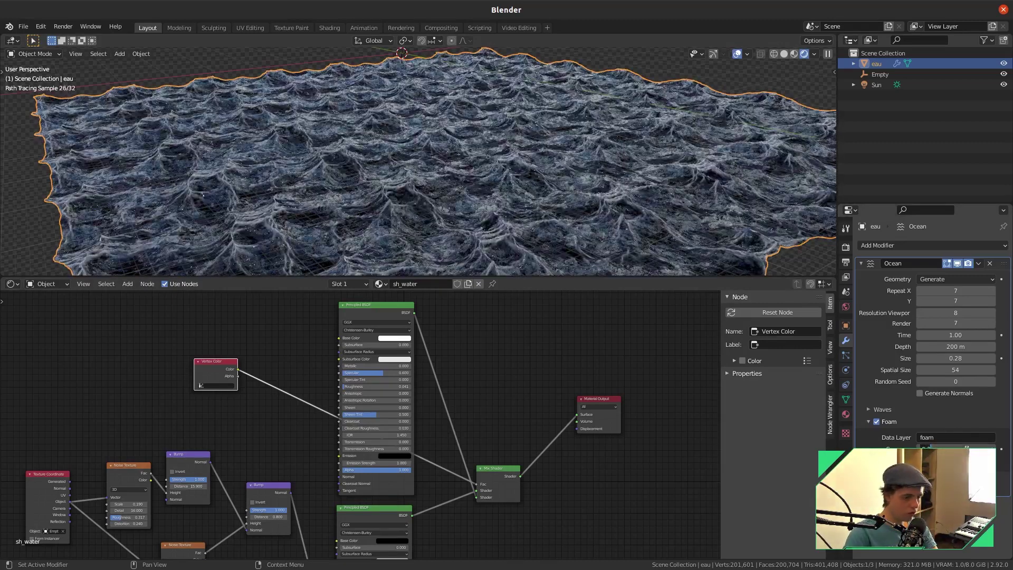
{"action": "left_click_drag", "start_coordinate": [953, 448], "coordinate": [959, 449]}
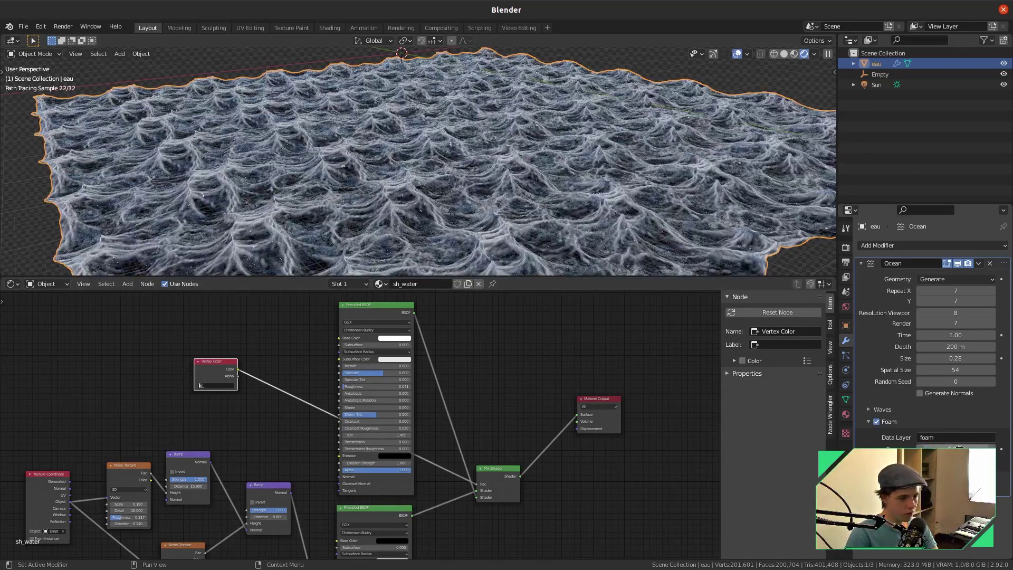
{"action": "scroll", "coordinate": [486, 175], "scroll_direction": "up", "scroll_amount": 3}
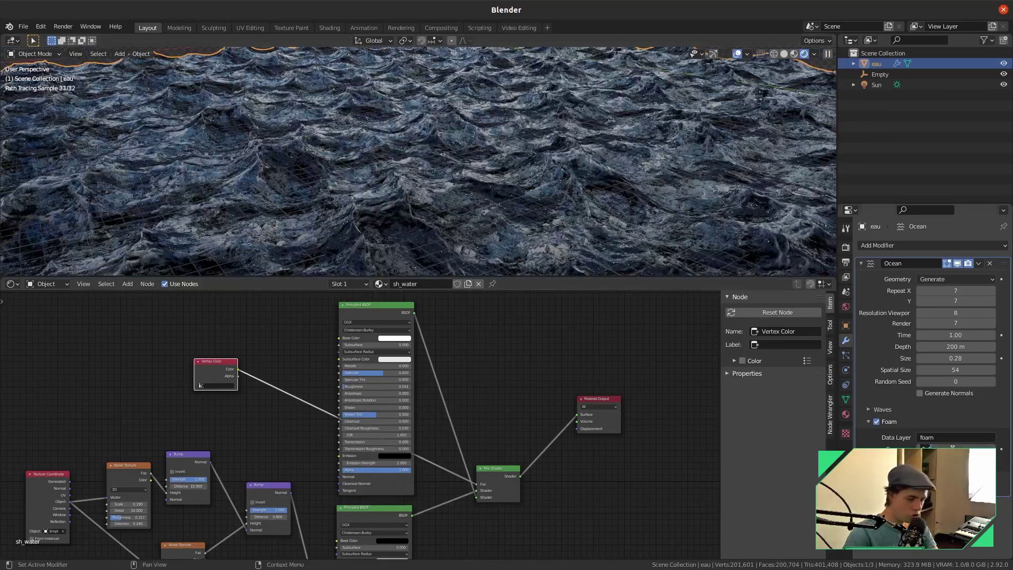
{"action": "key", "text": "Return"}
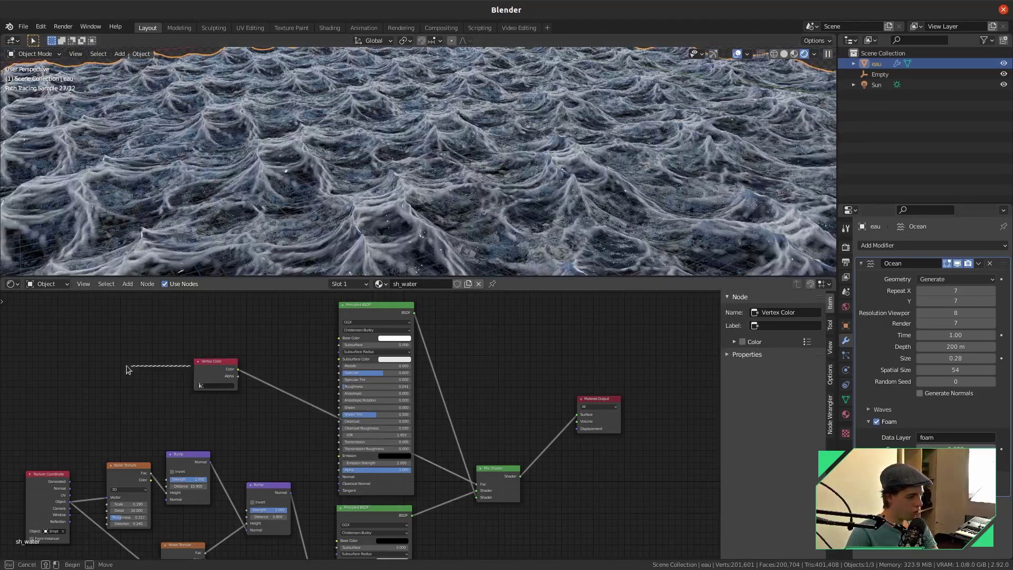
- Insert a Map Range node after the Vertex Color node and preview its result on the ocean
{"action": "left_click_drag", "start_coordinate": [211, 364], "coordinate": [121, 360]}
{"action": "key", "text": "shift+a"}
{"action": "left_click", "coordinate": [218, 350]}
{"action": "type", "text": "map"}
{"action": "key", "text": "Down"}
{"action": "key", "text": "Down"}
{"action": "key", "text": "Down"}
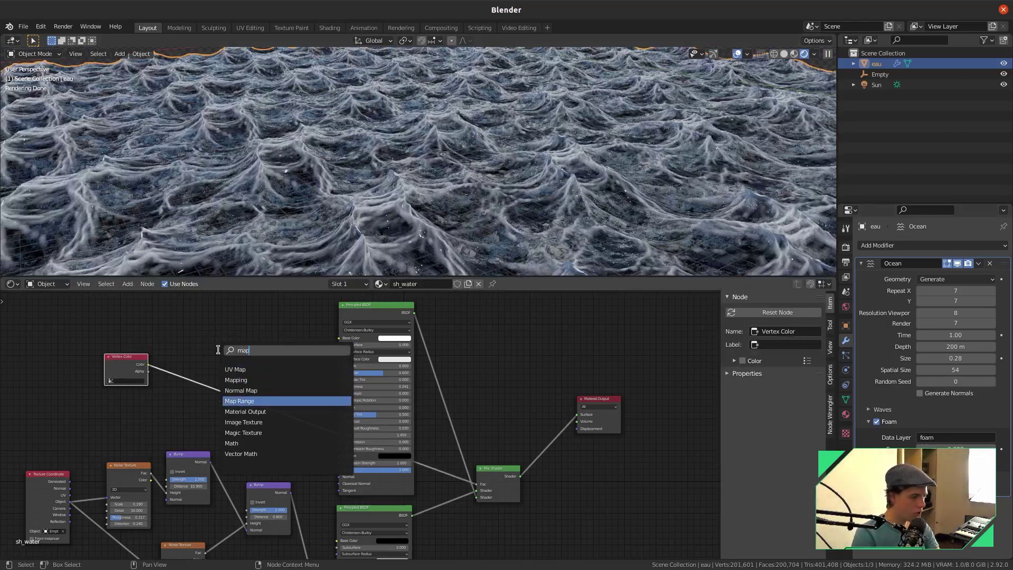
{"action": "key", "text": "Return"}
{"action": "left_click", "coordinate": [245, 363], "text": "ctrl+shift"}
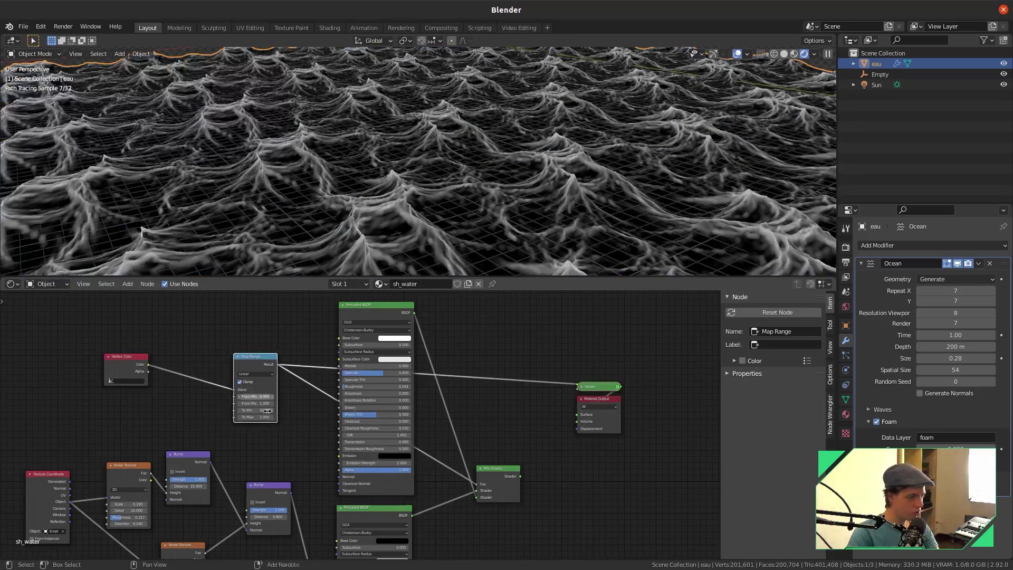
- Output the Mix Shader again with Map Range From Min 0.140 and From Max 0.820, and set the foam shader's Alpha to 0.582
{"action": "scroll", "coordinate": [272, 413], "scroll_direction": "up", "scroll_amount": 2}
{"action": "left_click_drag", "start_coordinate": [216, 386], "coordinate": [228, 386]}
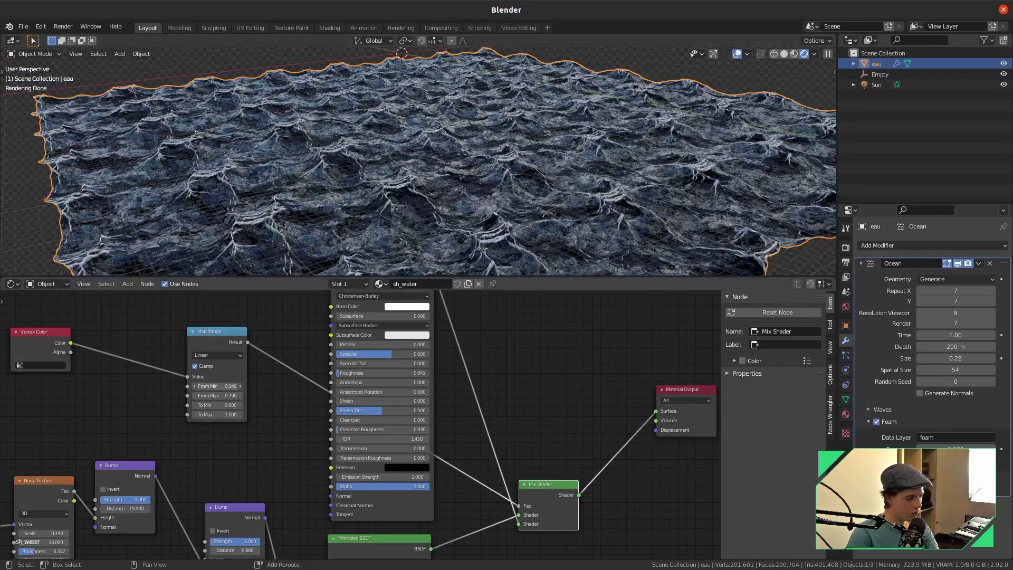
{"action": "left_click_drag", "start_coordinate": [209, 393], "coordinate": [213, 394]}
{"action": "middle_click_drag", "start_coordinate": [517, 355], "coordinate": [515, 346]}
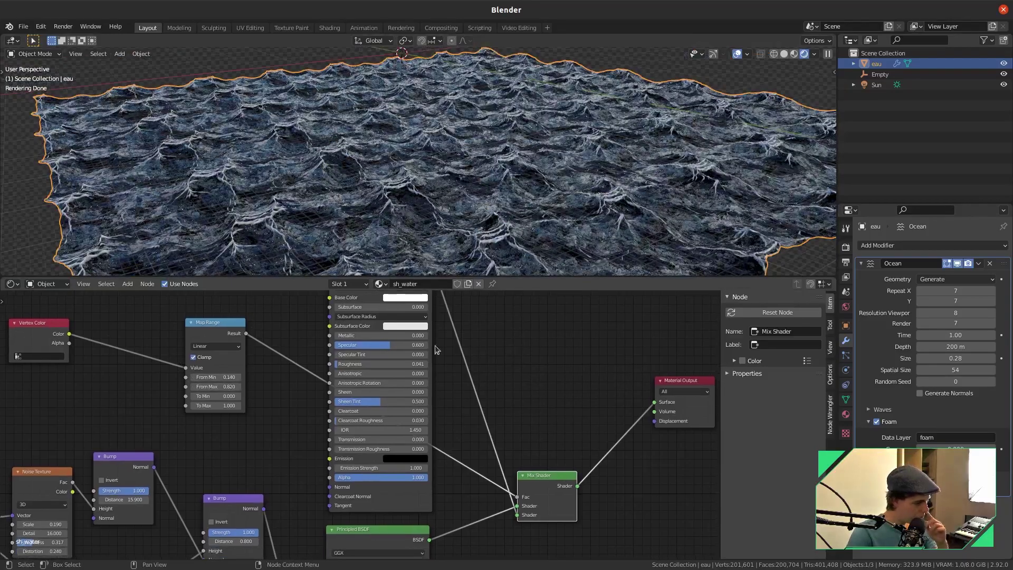
{"action": "mouse_move", "coordinate": [410, 478]}
{"action": "left_mouse_down"}
{"action": "mouse_move", "coordinate": [366, 478]}
{"action": "mouse_move", "coordinate": [388, 482]}
{"action": "left_mouse_up"}
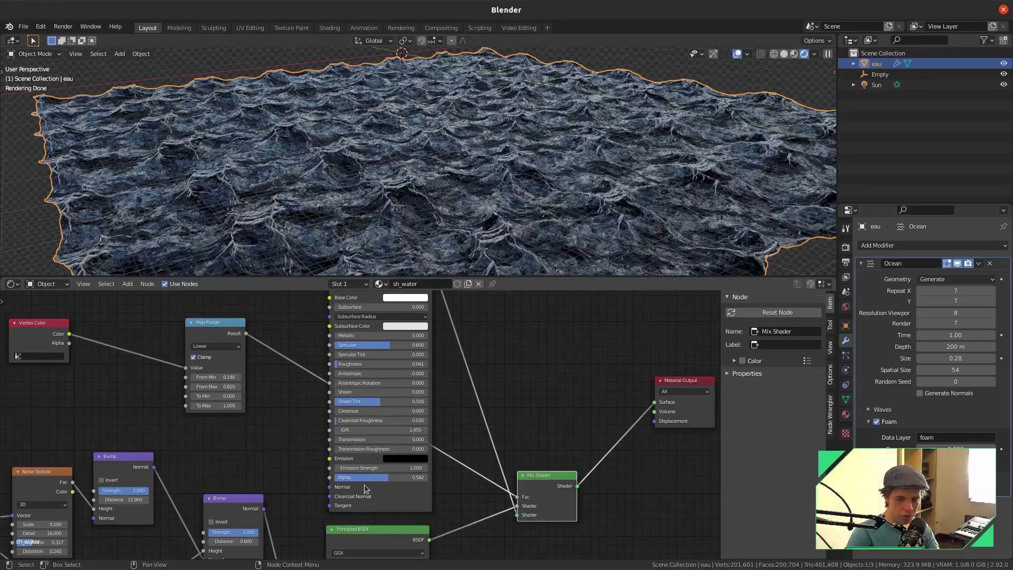
{"action": "middle_click_drag", "start_coordinate": [498, 163], "coordinate": [512, 185]}
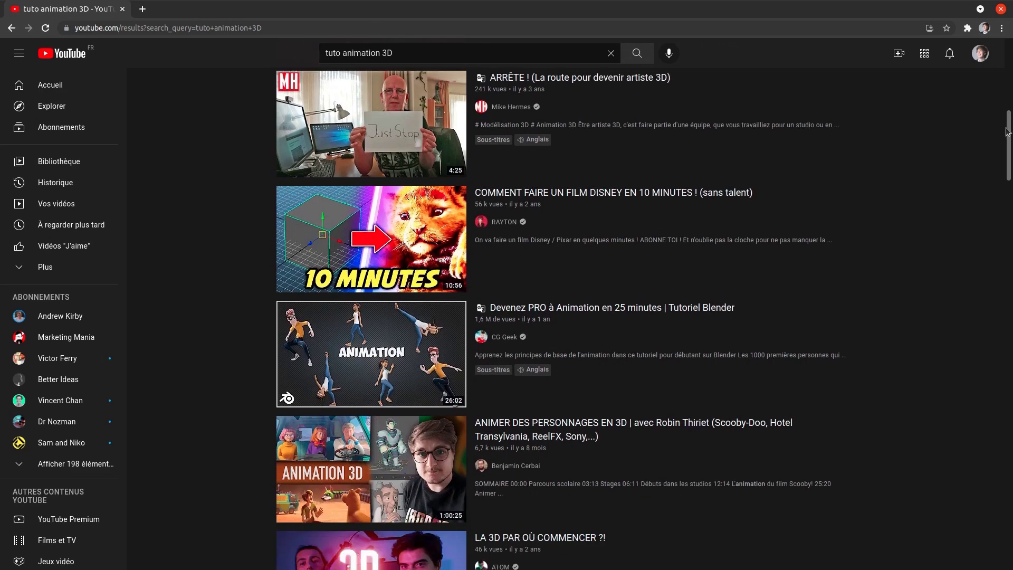
{"action": "scroll", "coordinate": [1007, 131], "scroll_direction": "down", "scroll_amount": 3}
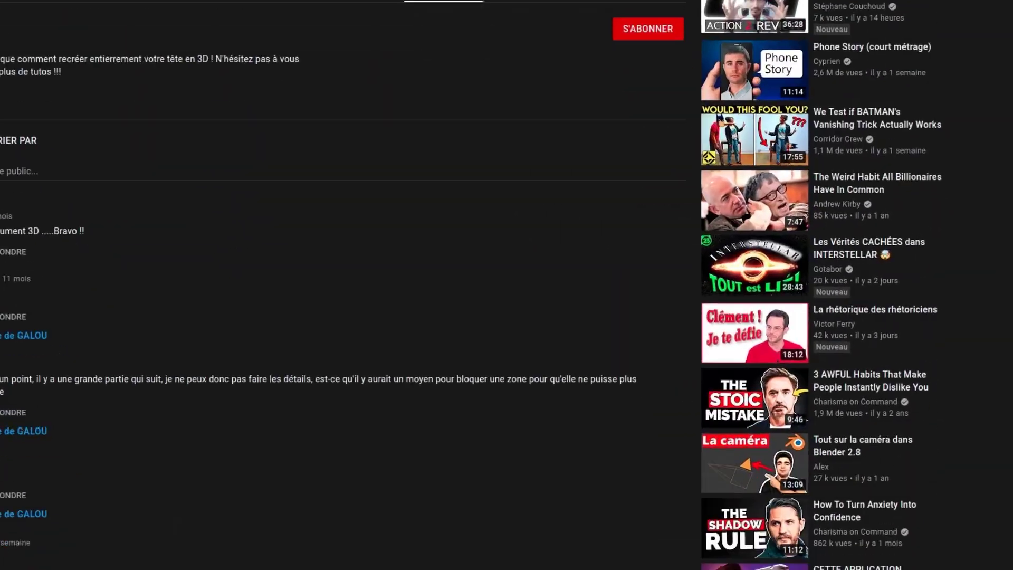
{"action": "scroll", "coordinate": [823, 285], "scroll_direction": "down", "scroll_amount": 5}
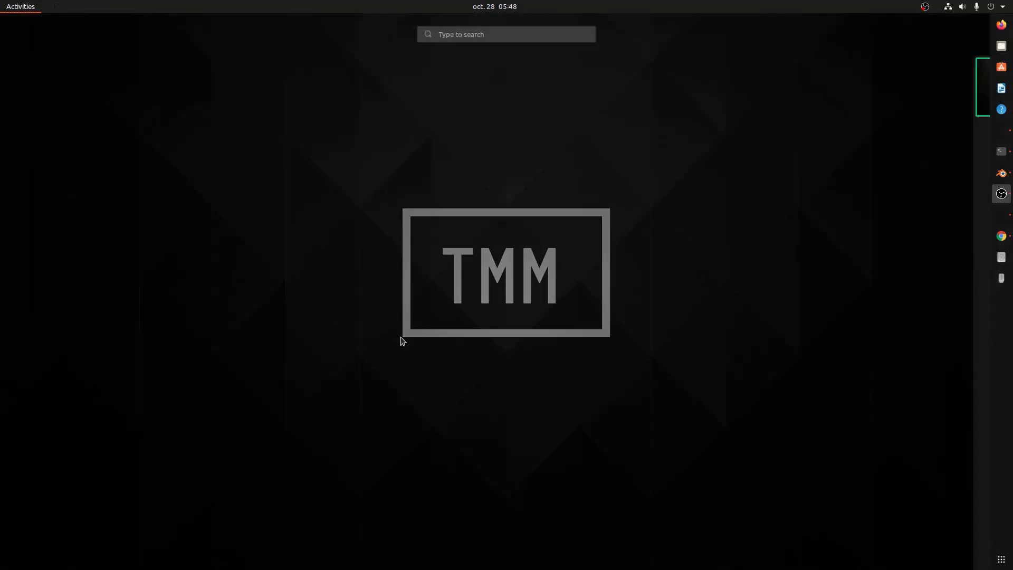
- Launch a new Blender window from the system's application search and dismiss the splash screen
{"action": "type", "text": "blend"}
{"action": "left_click", "coordinate": [543, 109]}
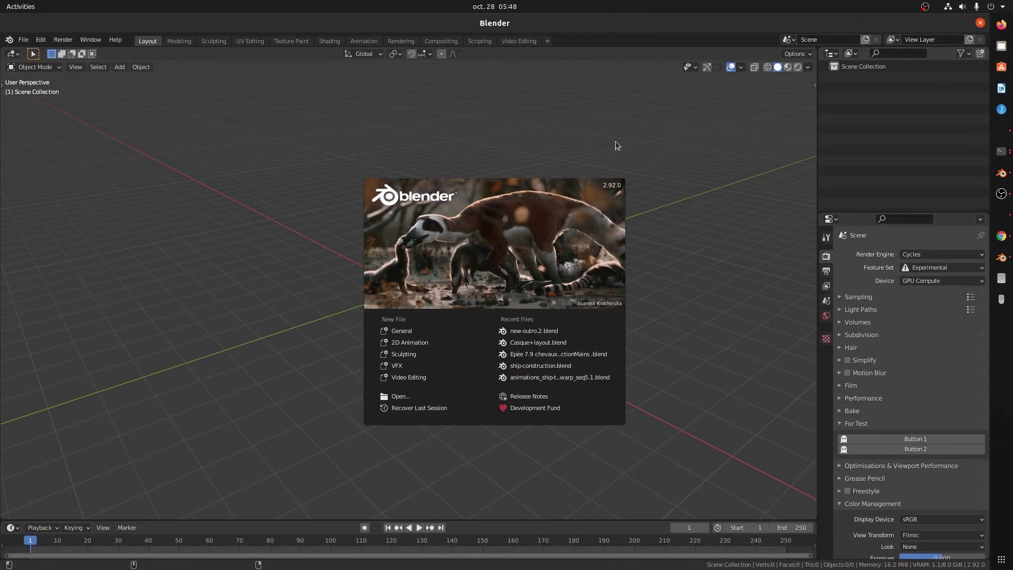
{"action": "left_click", "coordinate": [615, 145]}
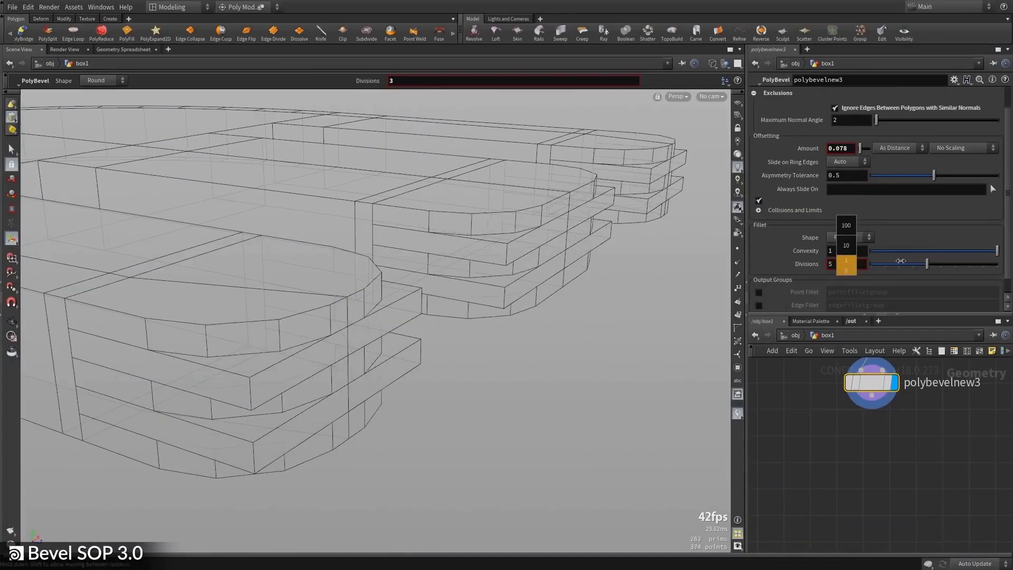
{"action": "middle_click_drag", "start_coordinate": [900, 261], "coordinate": [939, 261]}
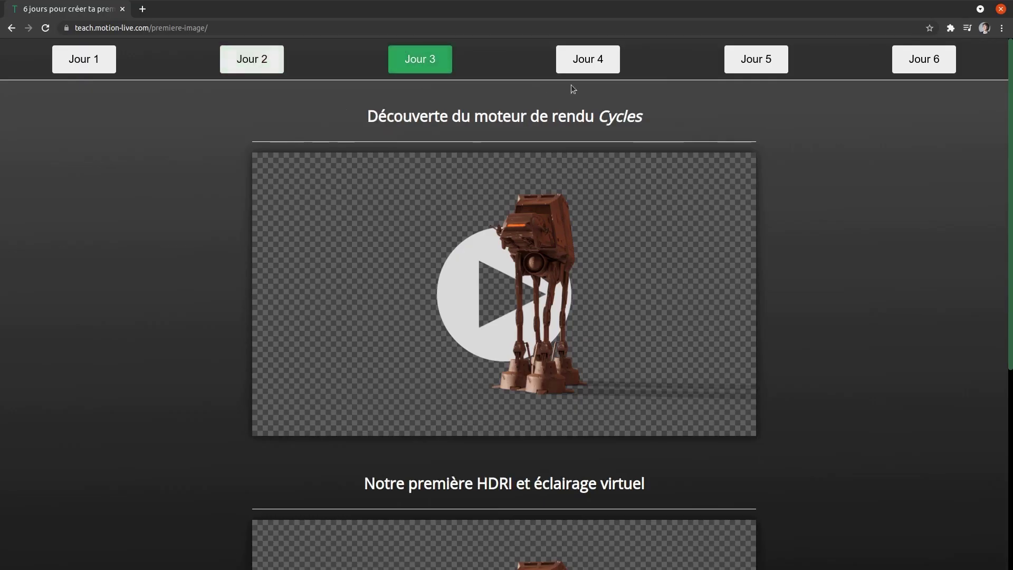
- Switch to the course website, browse the Jour 4 and Jour 5 lessons, and view the first Jour 2 video
{"action": "left_click", "coordinate": [593, 66]}
{"action": "left_click", "coordinate": [740, 65]}
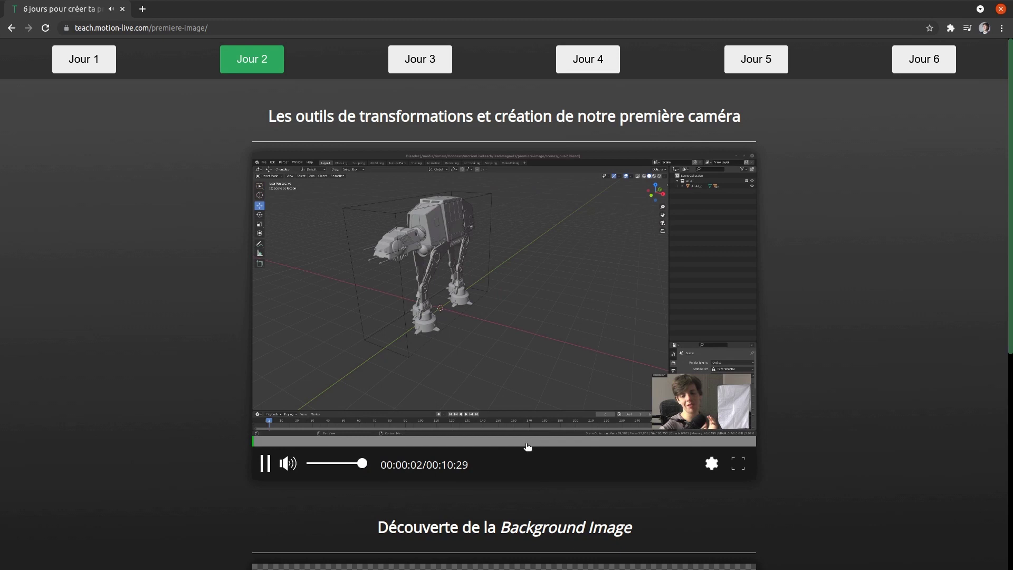
{"action": "left_click", "coordinate": [527, 445]}
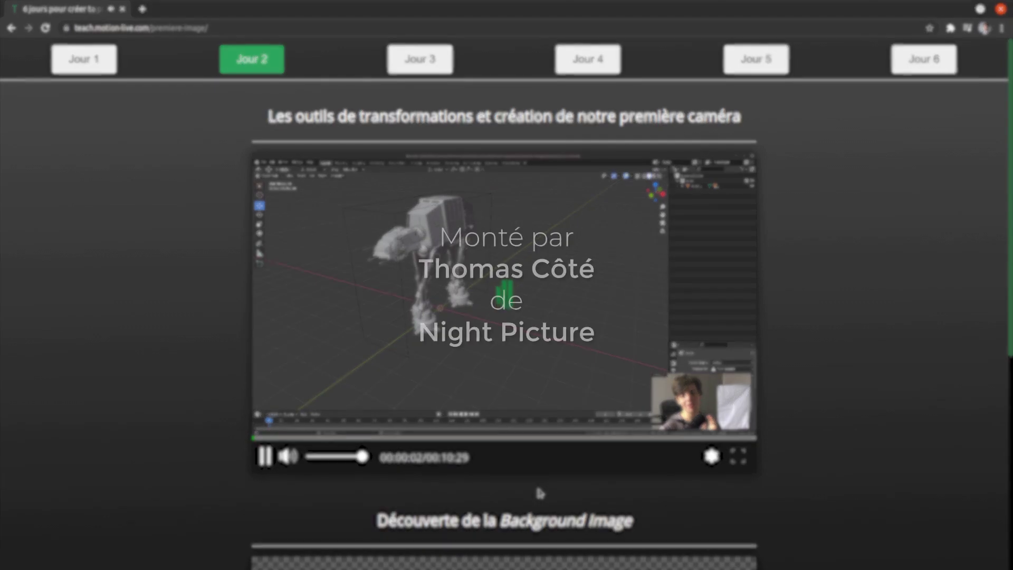